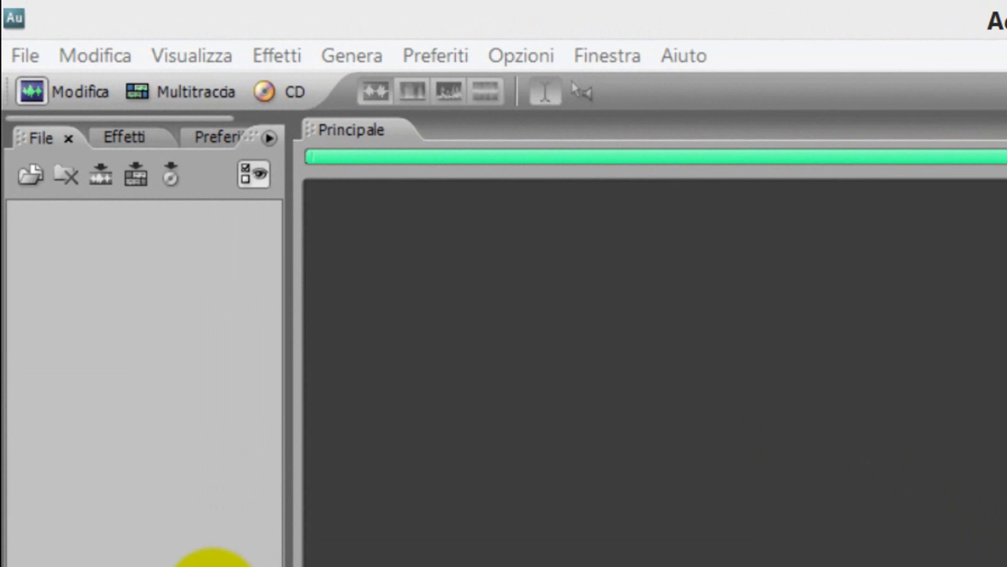
Open the audio file "Audio di prova.mp3" from the Downloads folder
left_click(25, 55)
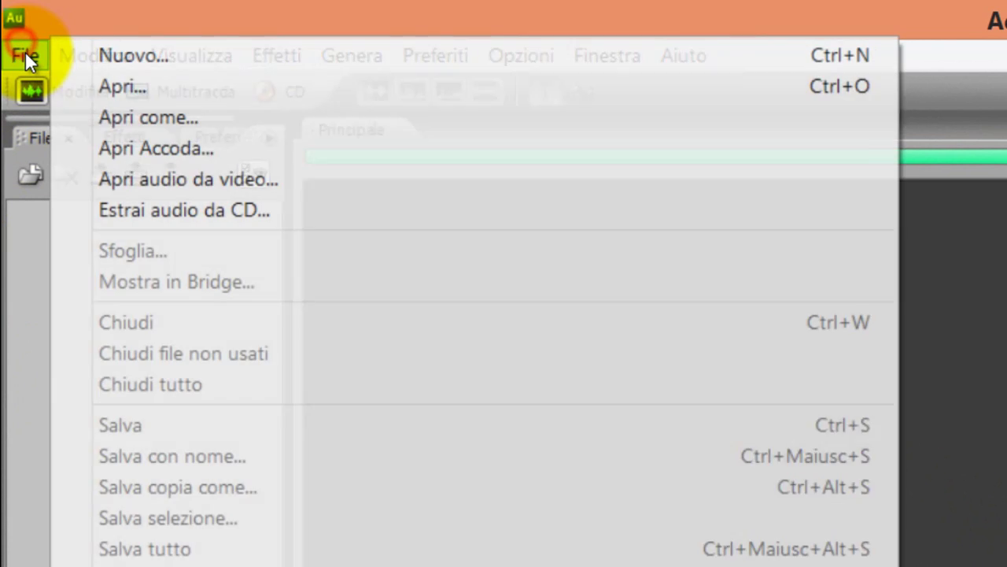
left_click(26, 53)
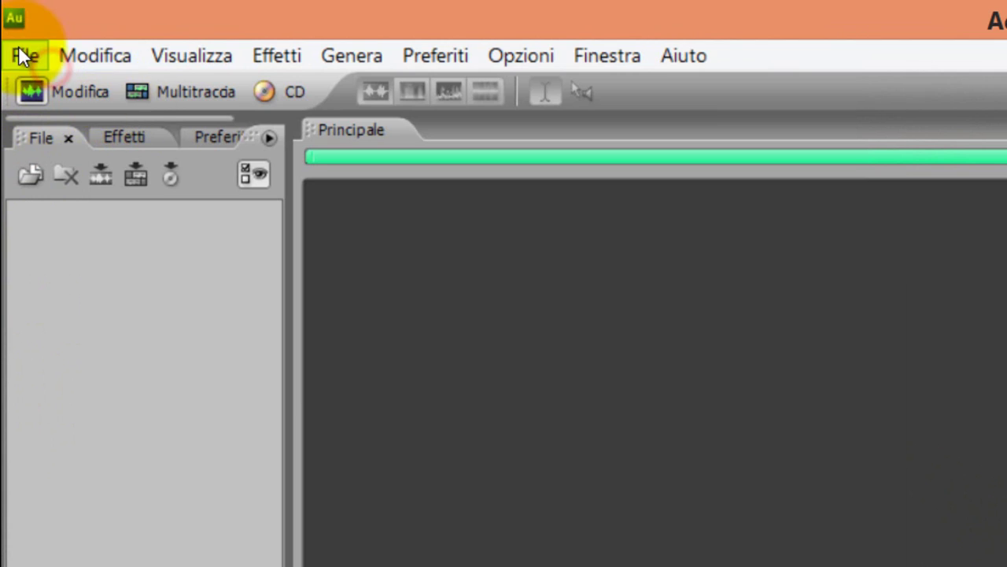
left_click(22, 53)
left_click(124, 88)
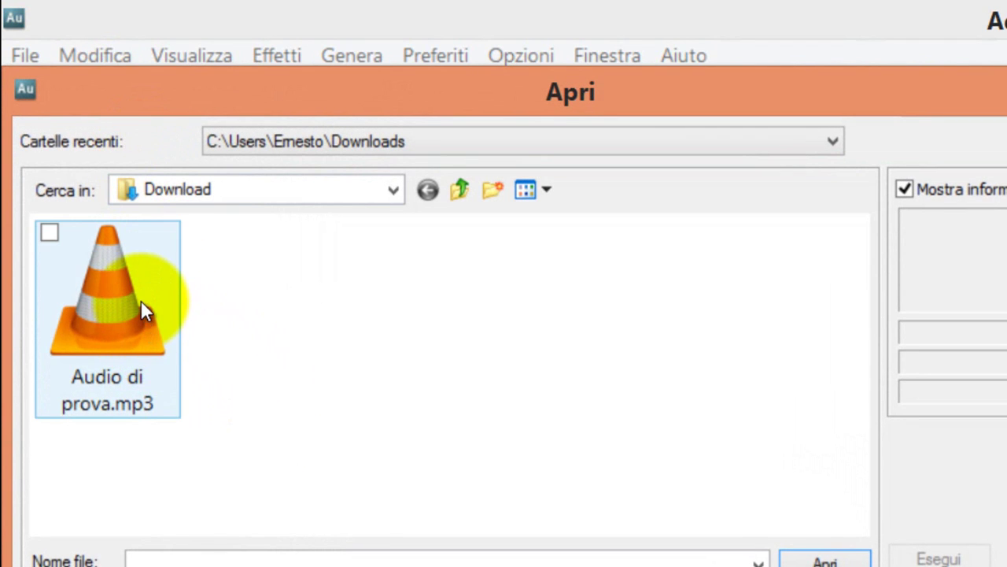
left_click(116, 301)
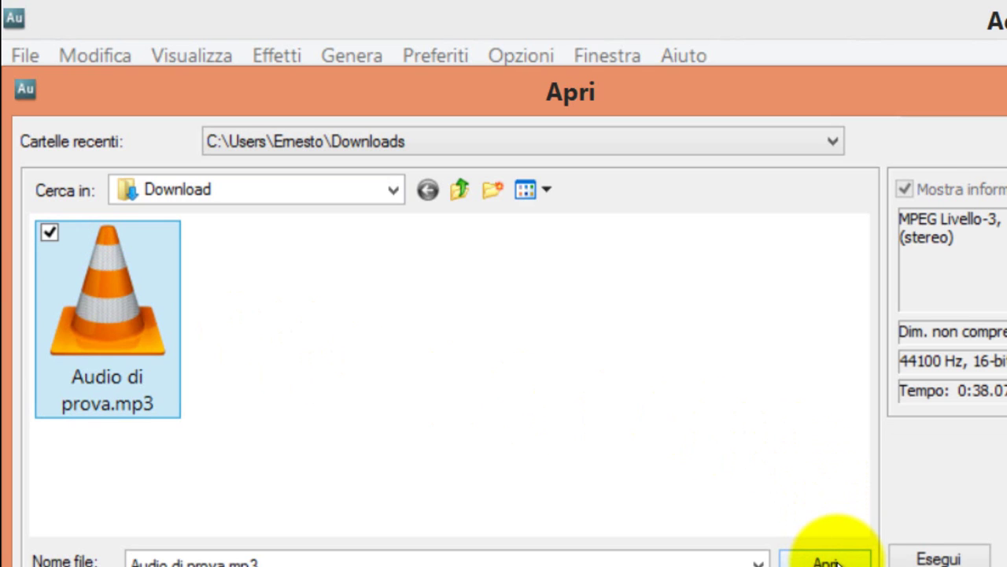
left_click(826, 561)
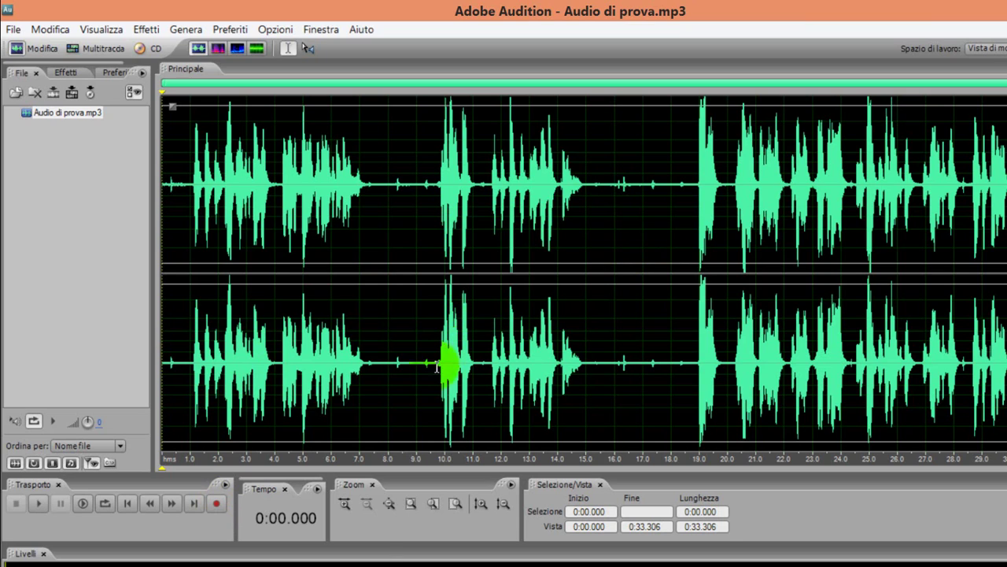
Play the opening of the recording to hear its background noise, and stop playback
left_click(318, 561)
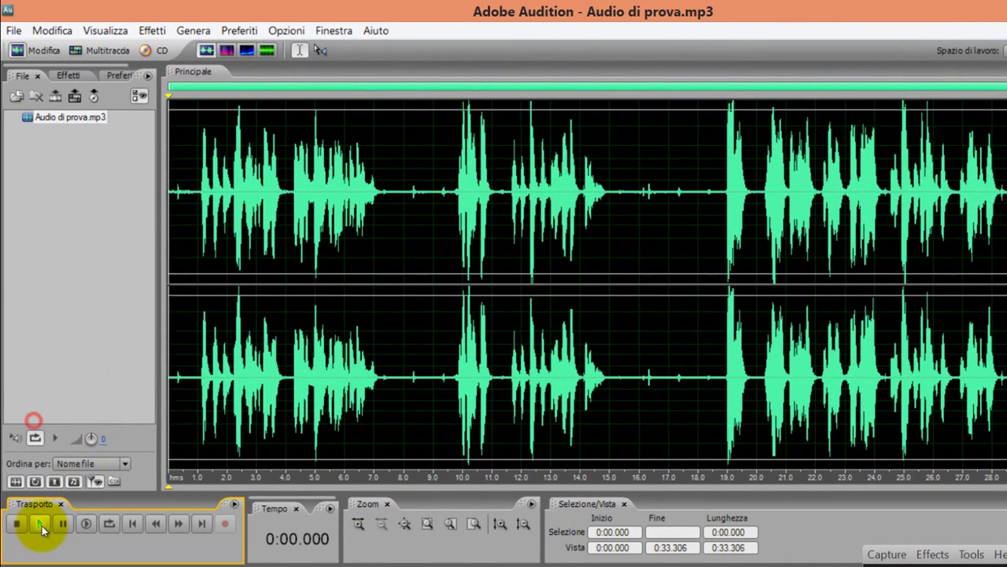
left_click(42, 525)
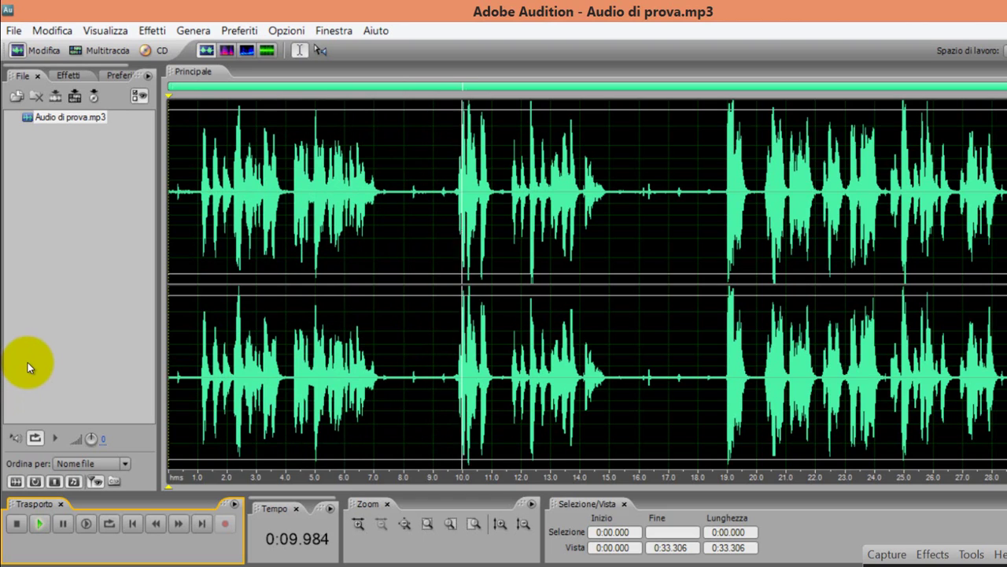
left_click(17, 523)
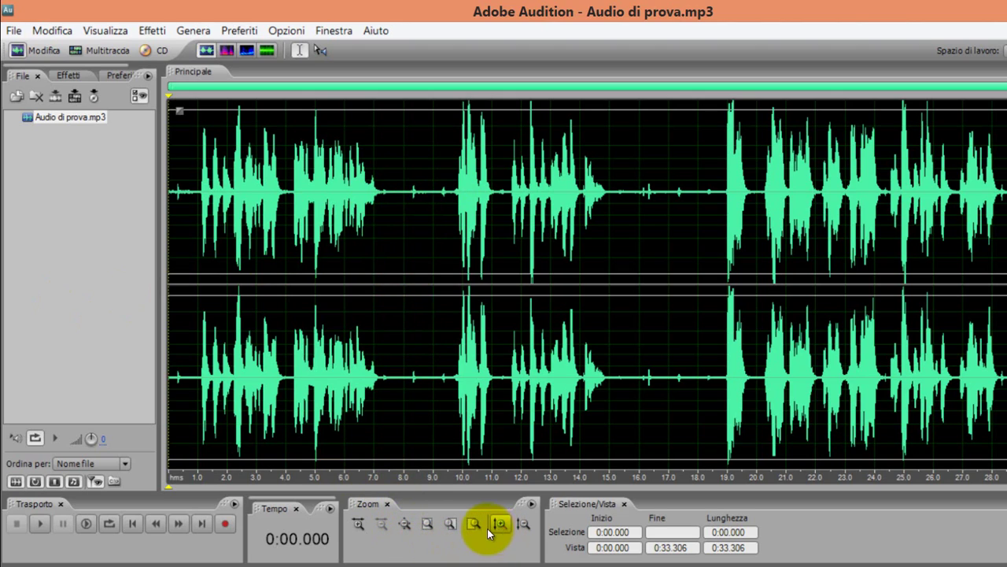
Capture a Noise Reduction profile from the speech-free stretch between about 0:07.360 and 0:09.598
left_click(361, 522)
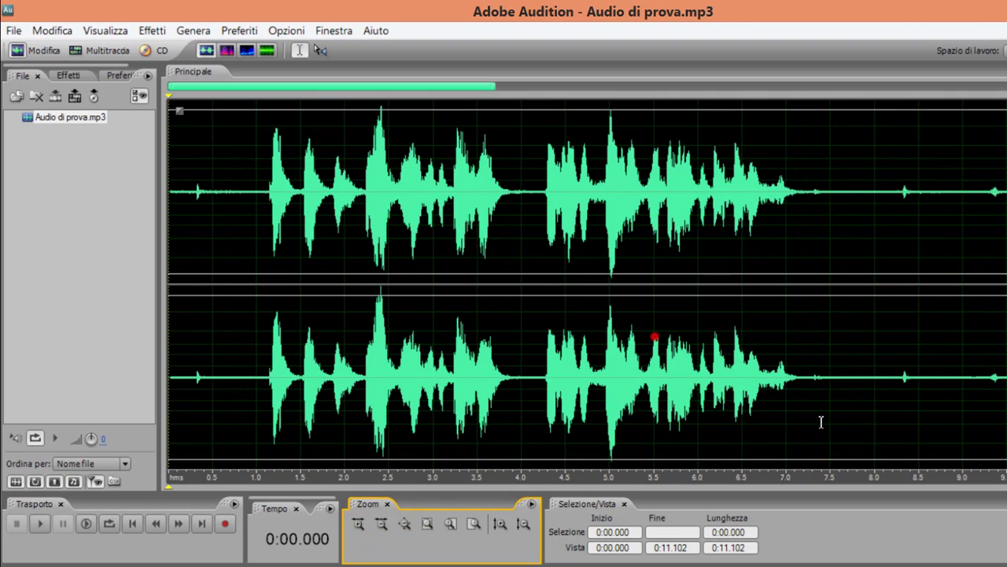
left_click_drag(819, 422, 1006, 414)
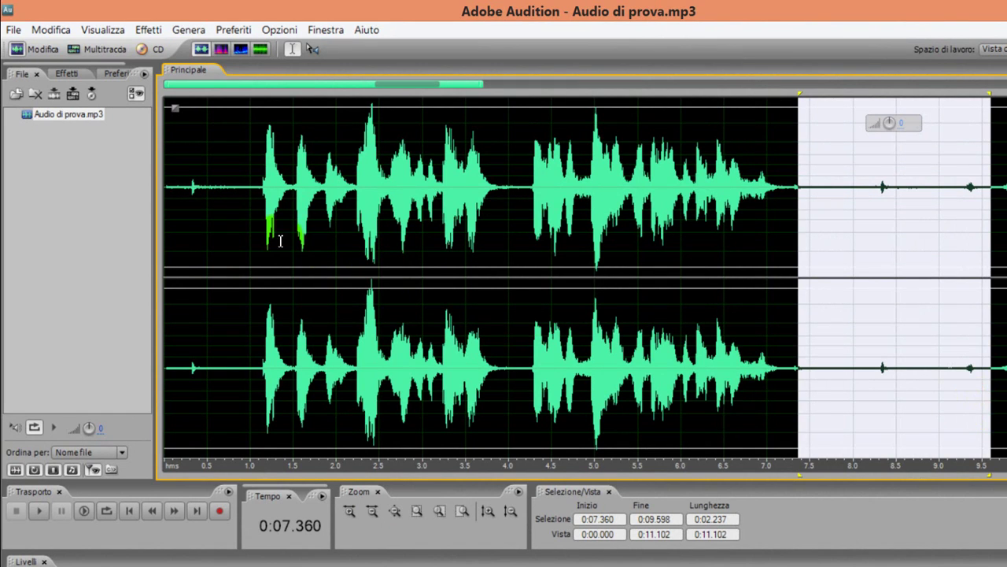
left_click(151, 31)
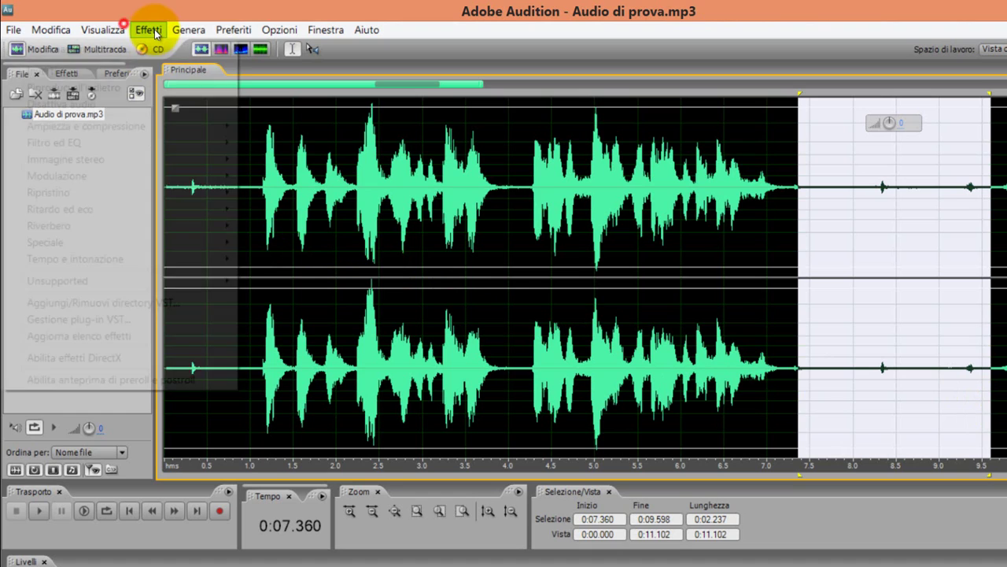
mouse_move(133, 193)
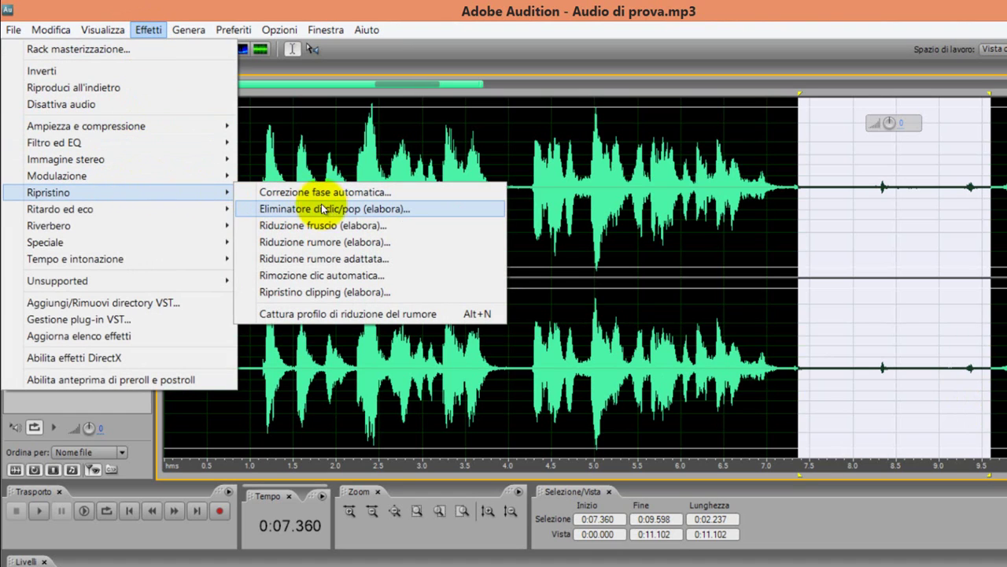
left_click(390, 242)
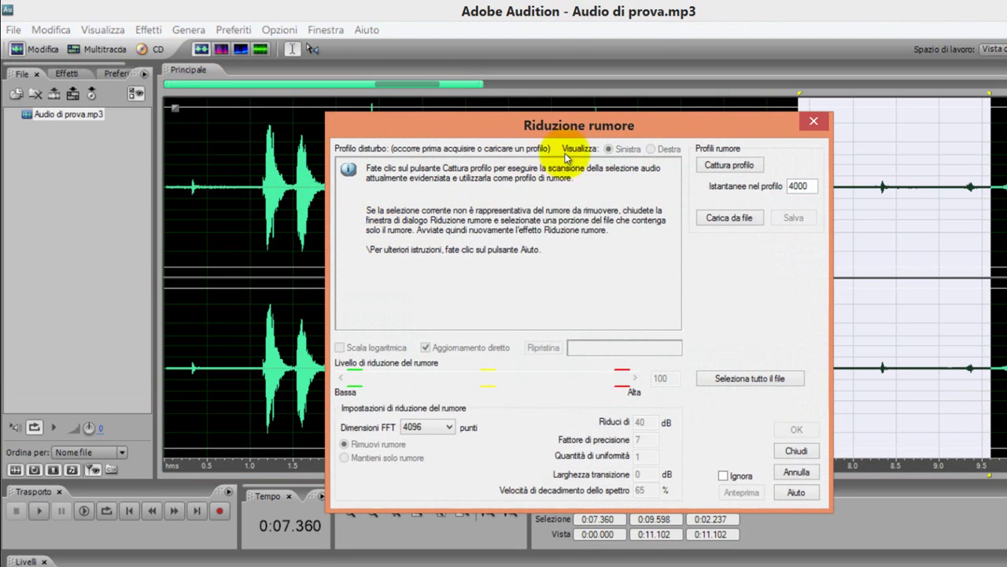
left_click_drag(608, 128, 462, 129)
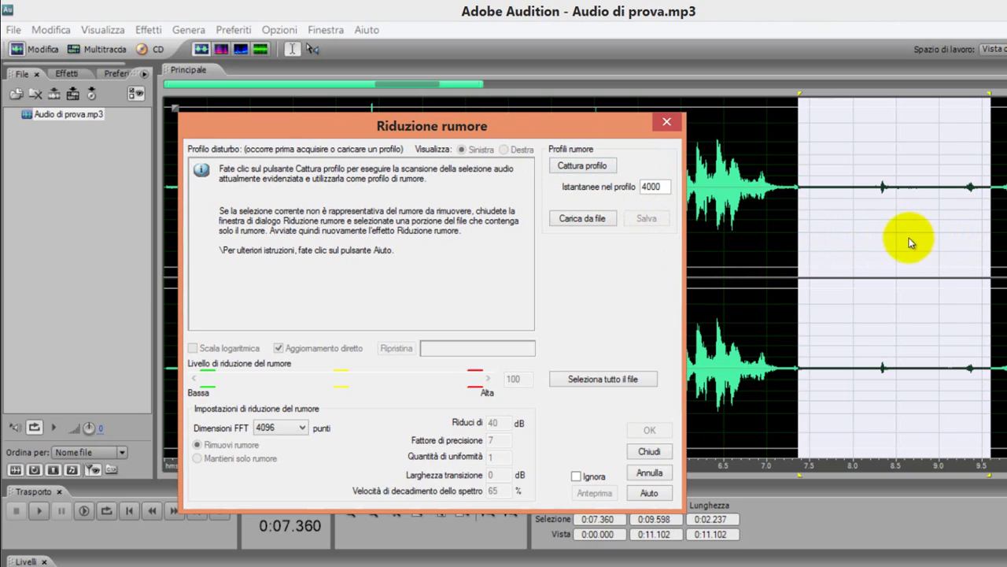
left_click(597, 170)
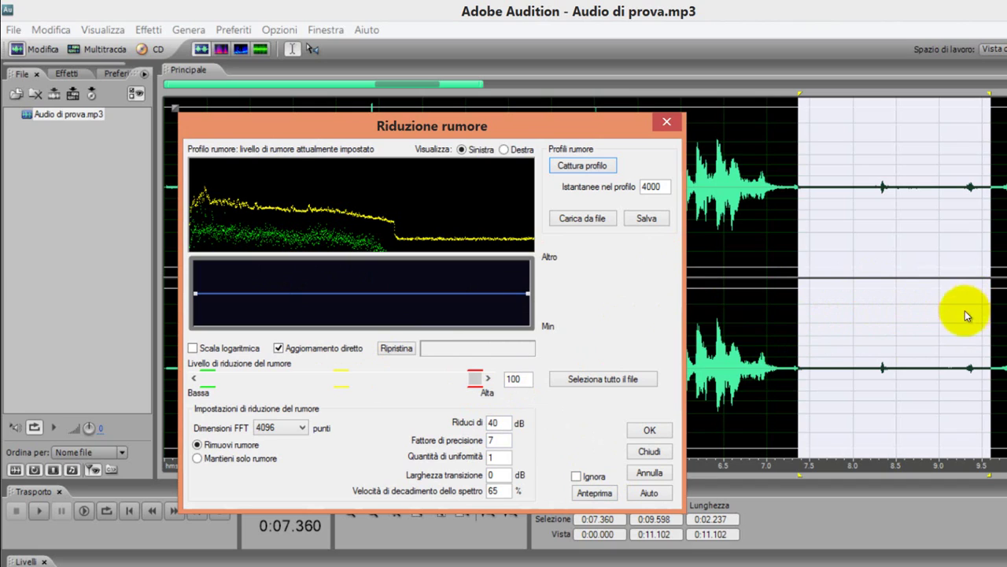
Apply the noise reduction to the entire file at level 100 with a 40 dB reduction
left_click(636, 381)
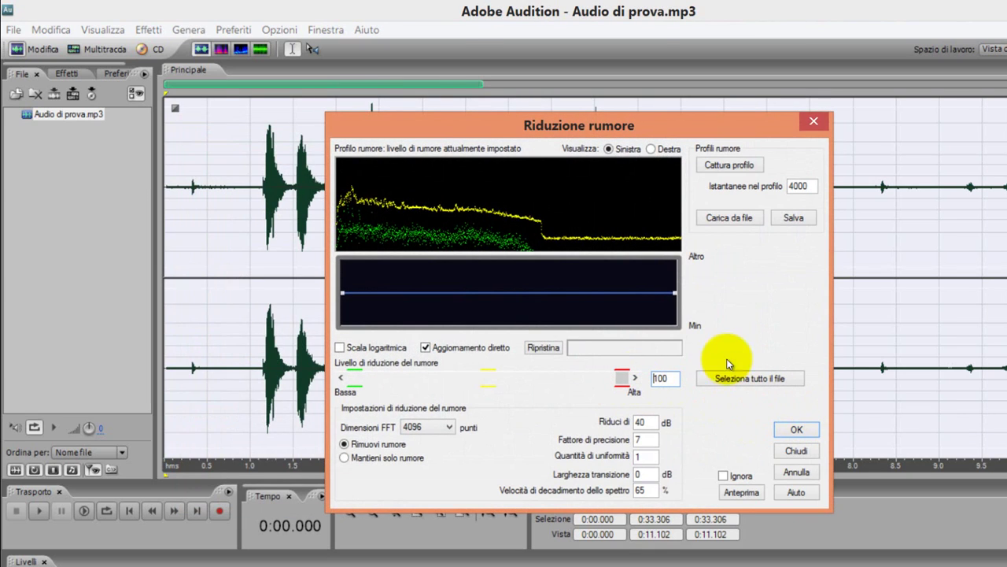
left_click(797, 430)
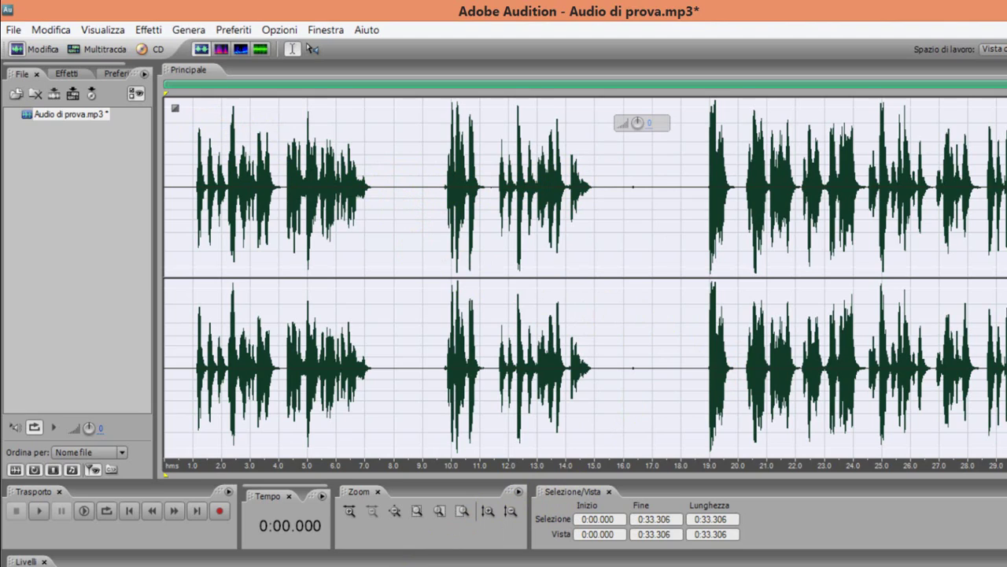
Play the cleaned audio from the start to check the noise reduction, and stop playback
key("F10")
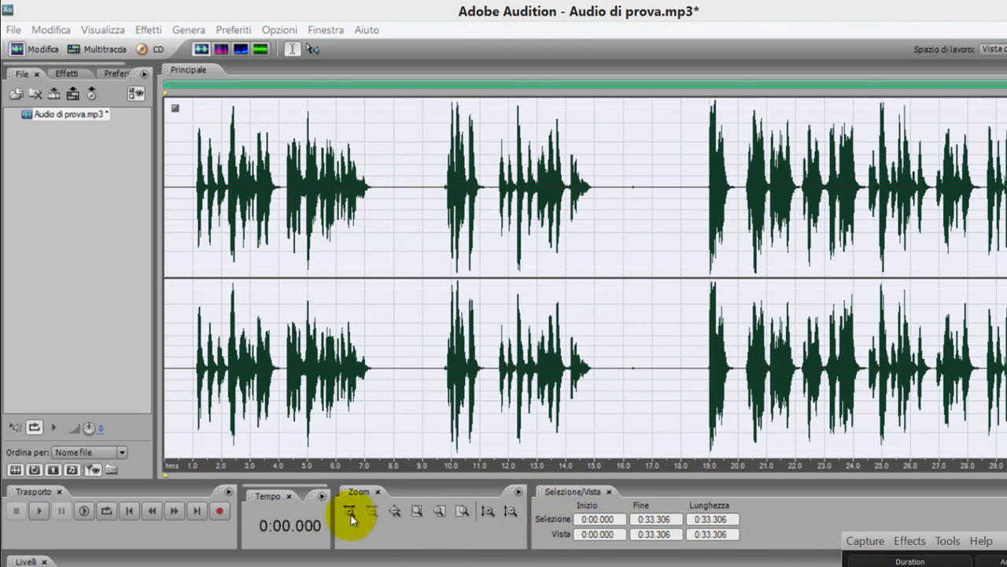
left_click(34, 510)
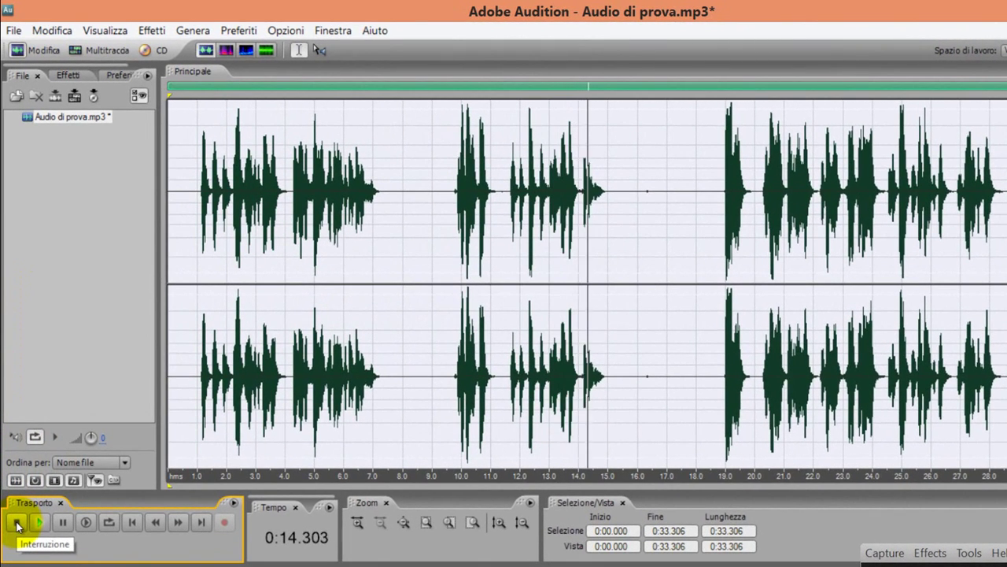
left_click(17, 523)
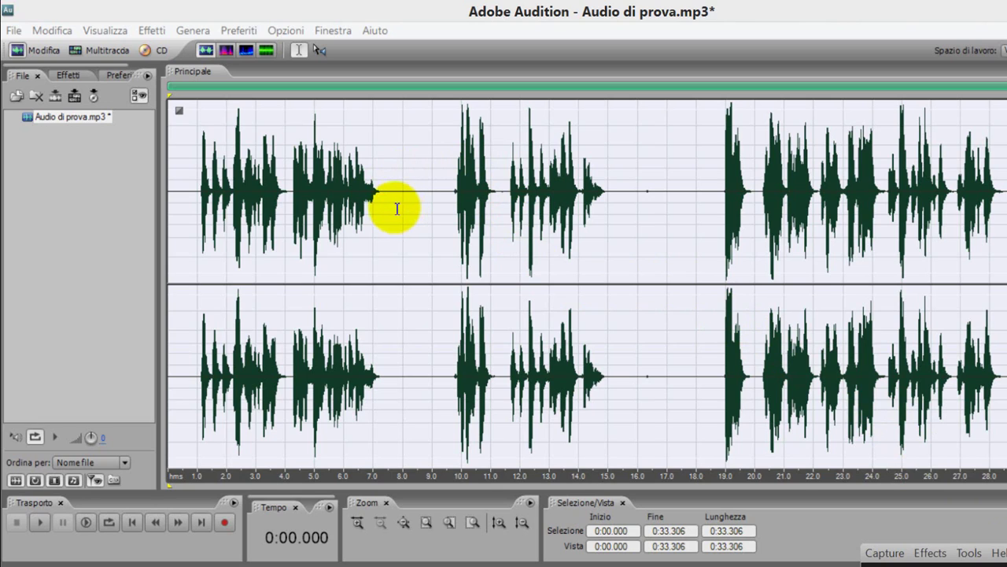
Save the cleaned audio in the Downloads folder as a new MP3 named "audio senza rumore"
left_click(97, 164)
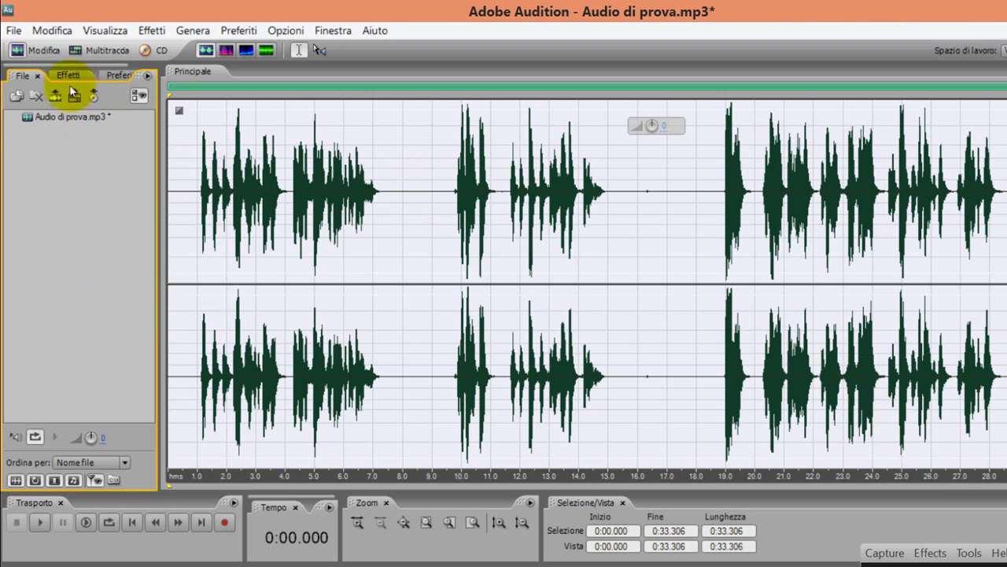
left_click(14, 30)
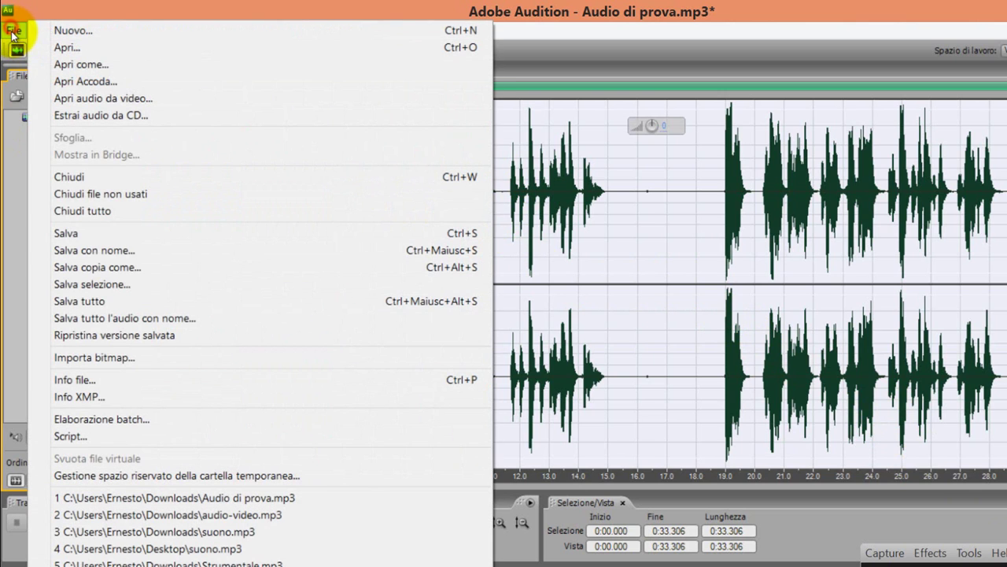
left_click(98, 251)
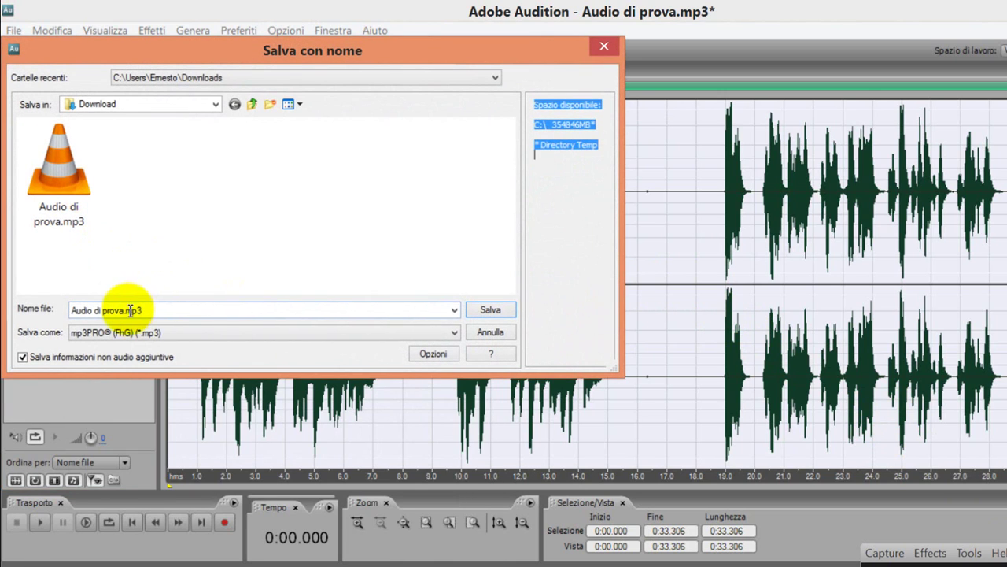
left_click(123, 310)
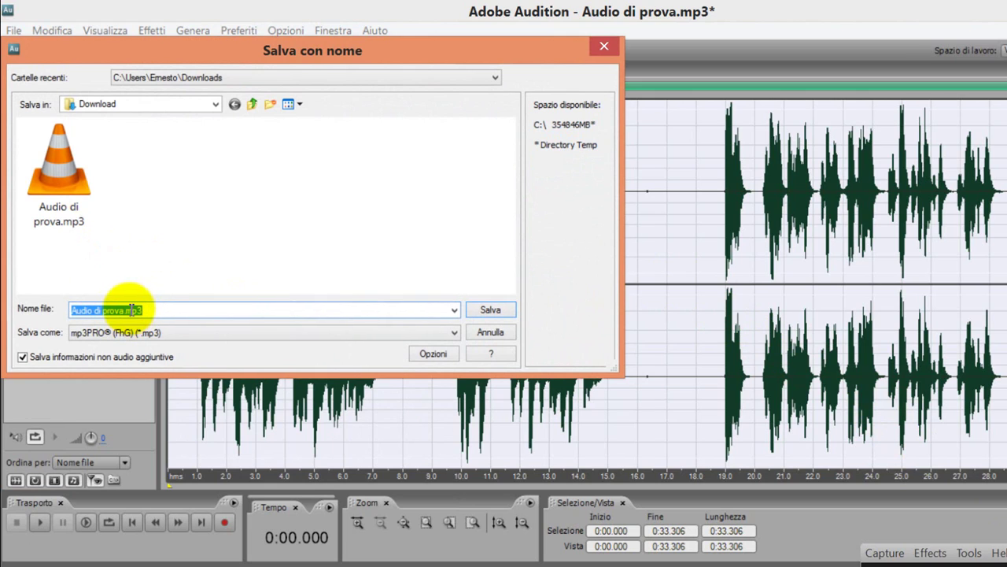
type("a")
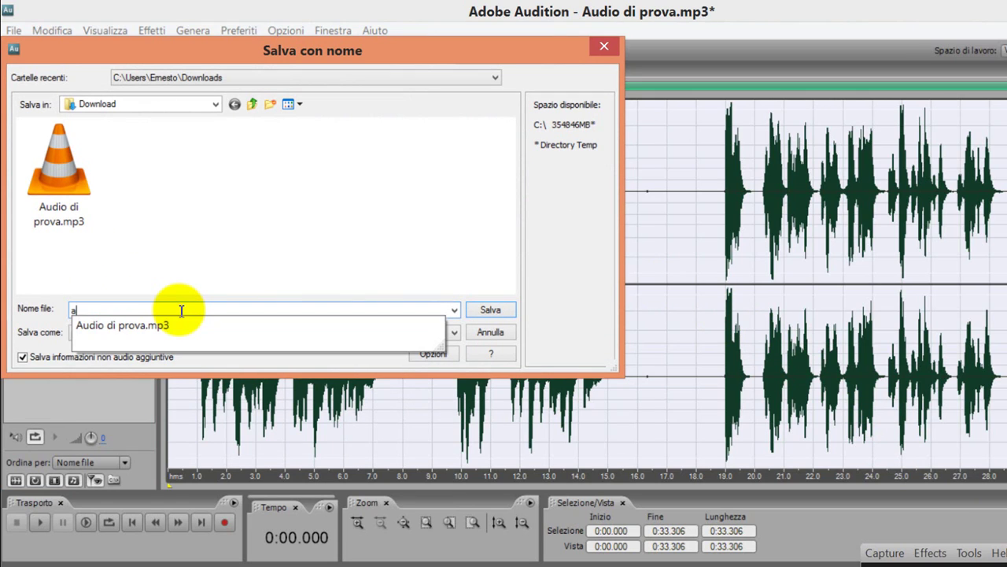
type("udio senza rumore")
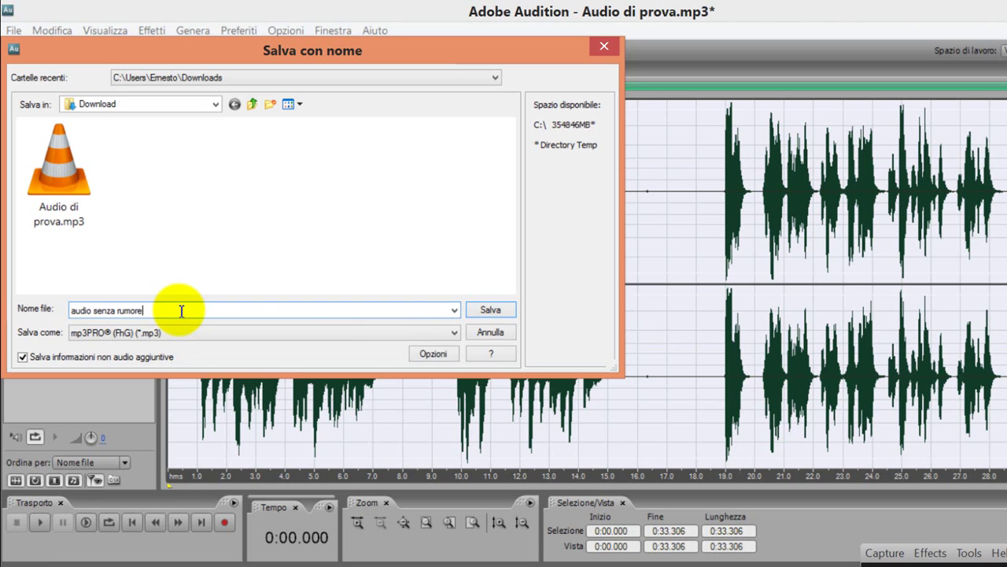
left_click(492, 309)
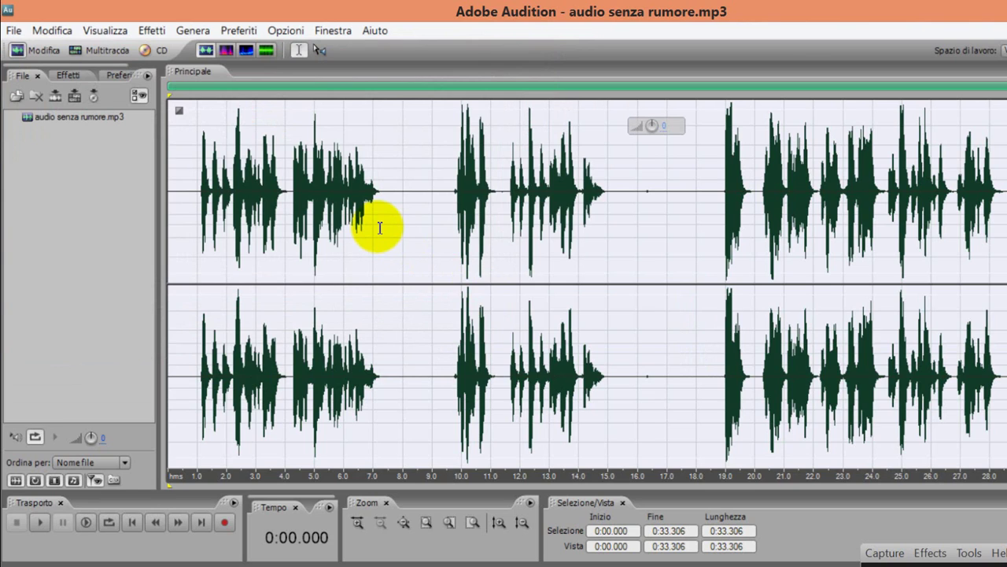
Close the file "audio senza rumore.mp3"
left_click(79, 116)
right_click(79, 116)
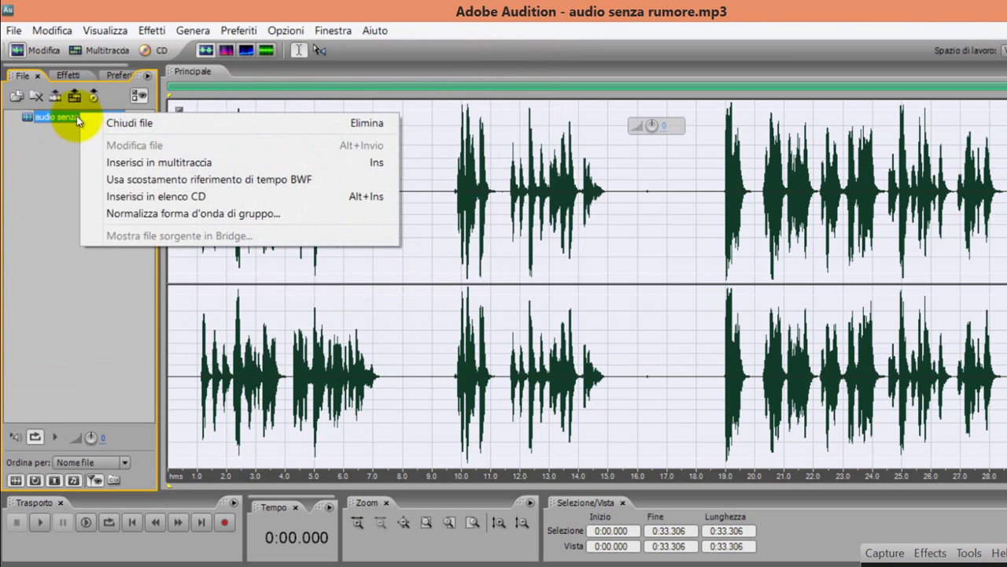
left_click(114, 124)
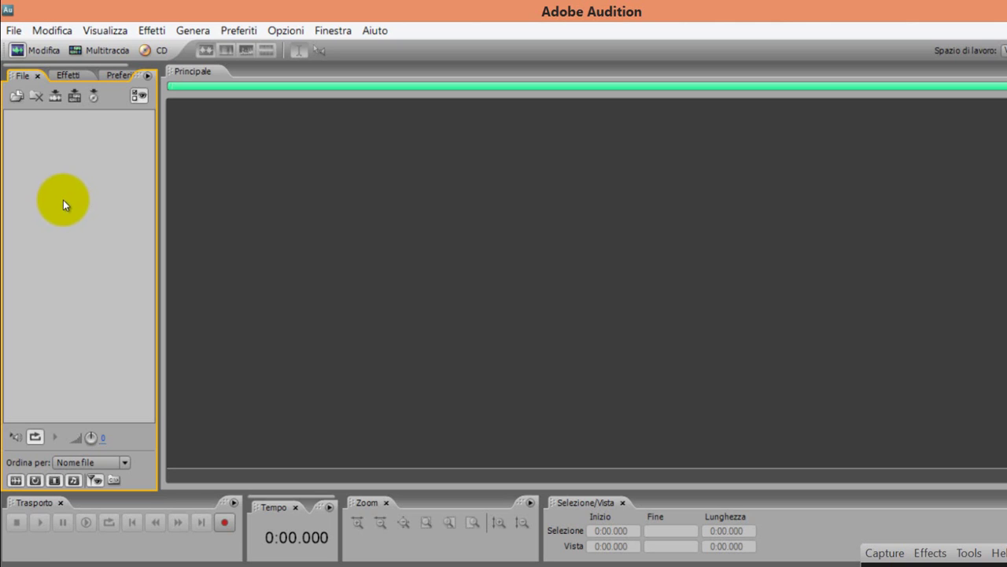
Insert the video "Video prova con audio con rumore.wmv" from the Downloads folder into a multitrack session
left_click(109, 49)
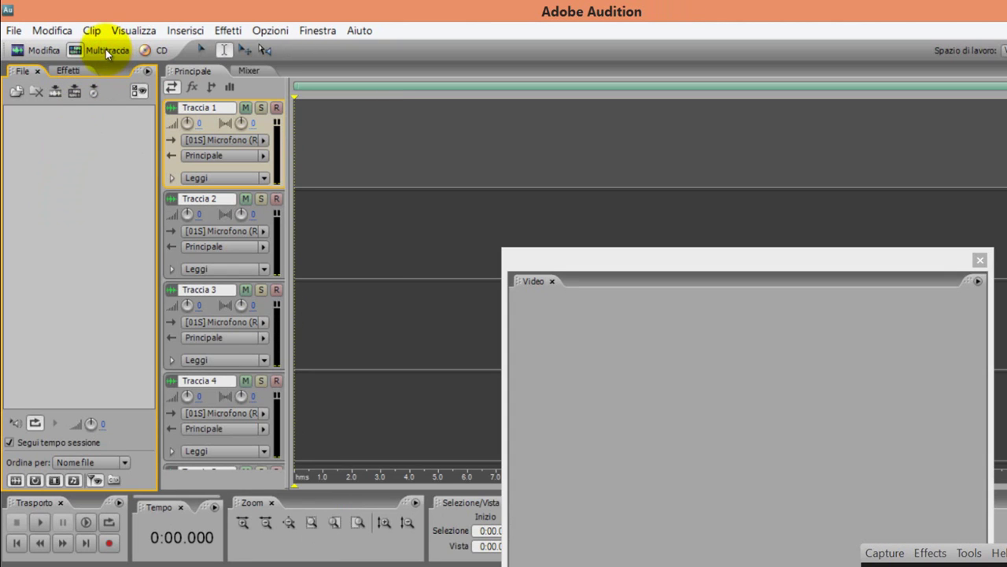
left_click(186, 33)
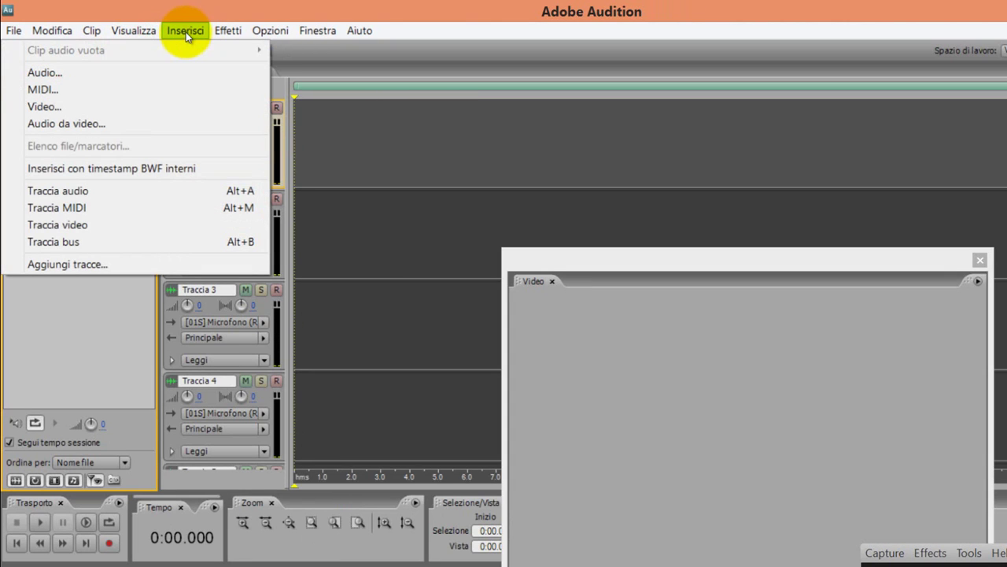
left_click(78, 106)
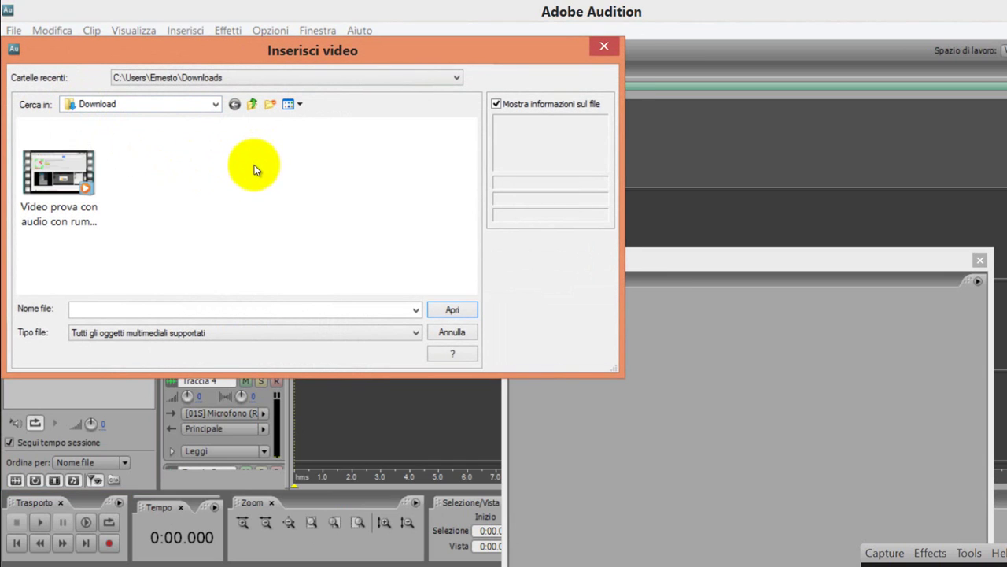
left_click(50, 142)
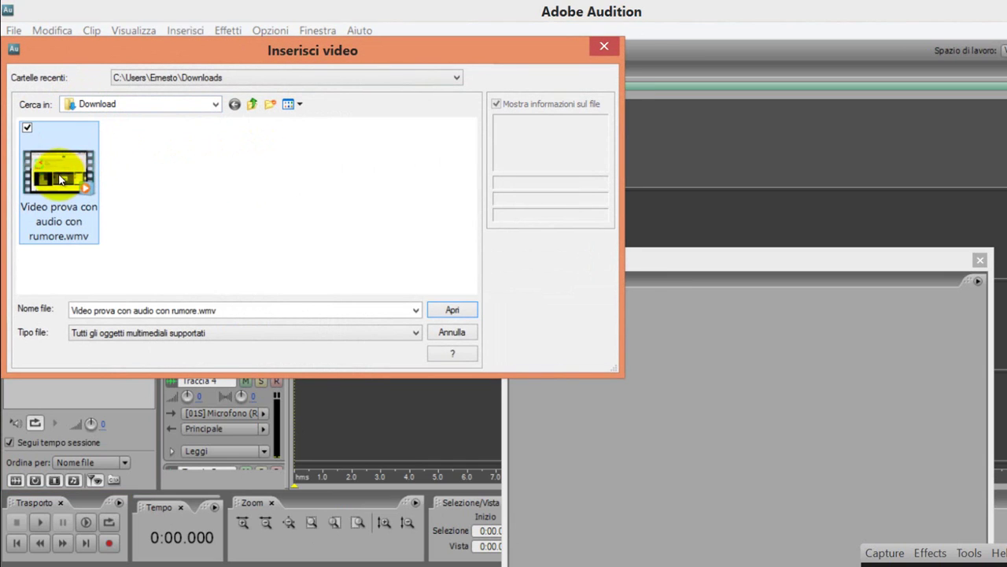
left_click(452, 309)
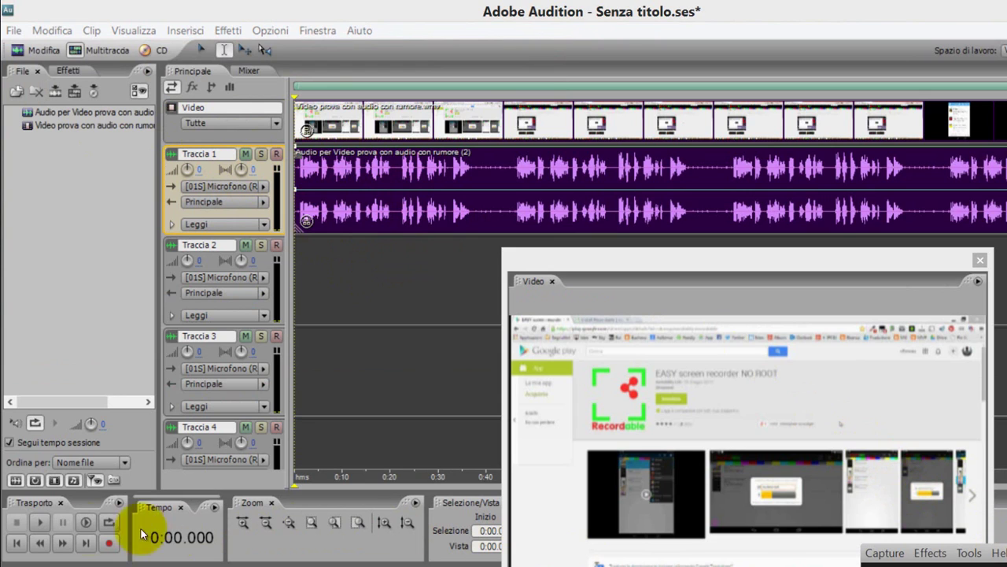
Play the multitrack session from the start to hear the noisy audio of the video, and stop playback
left_click(34, 524)
key("space")
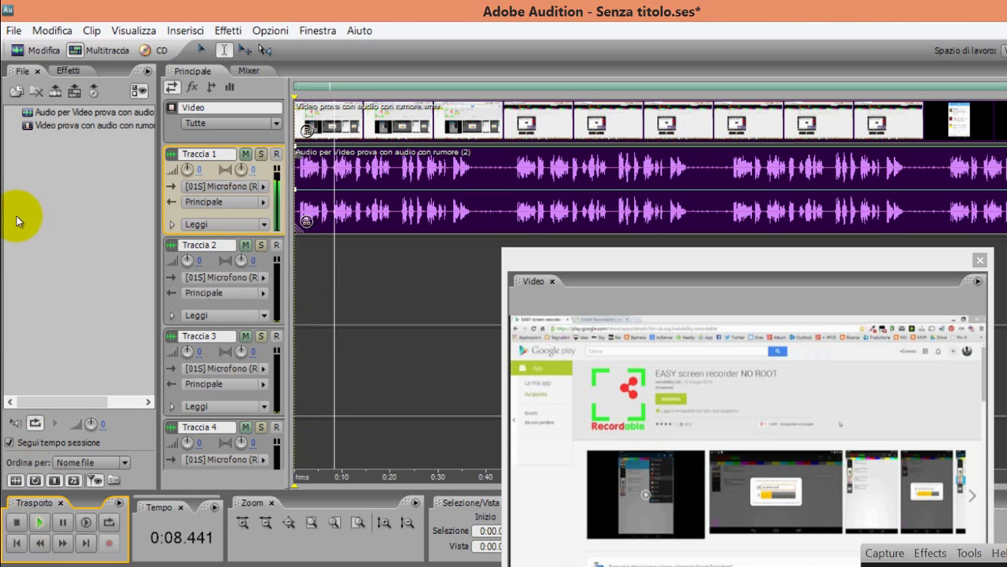
left_click(16, 522)
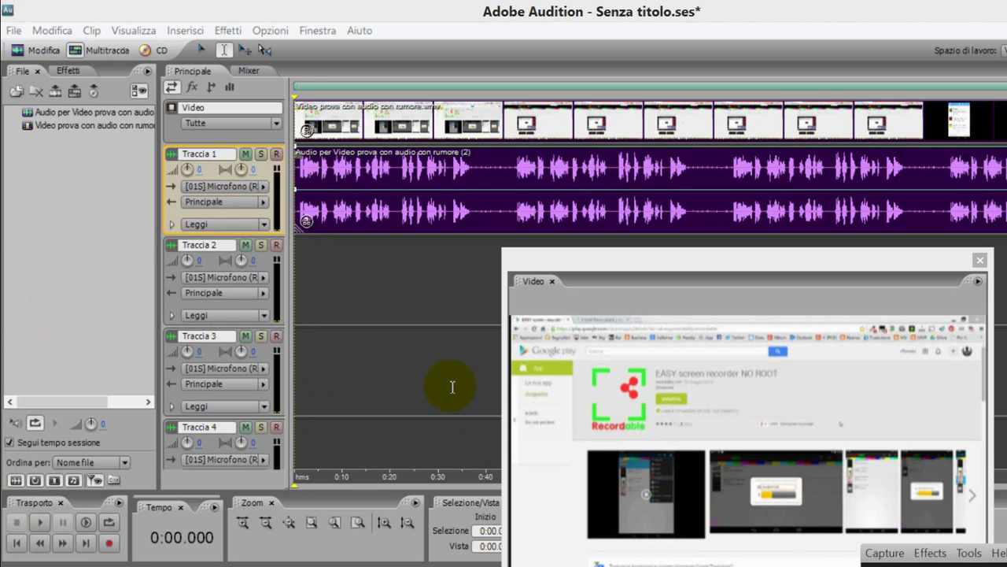
Open the video's audio clip from Traccia 1 for waveform editing and select the noise-only stretch from about 0:37.5 to 0:45
left_click(376, 202)
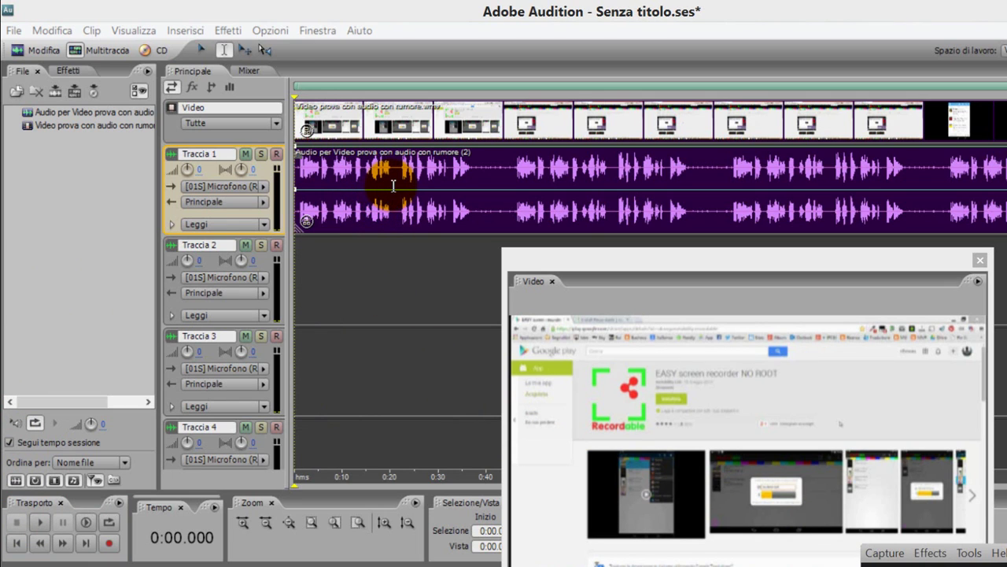
left_click(391, 185)
double_click(392, 185)
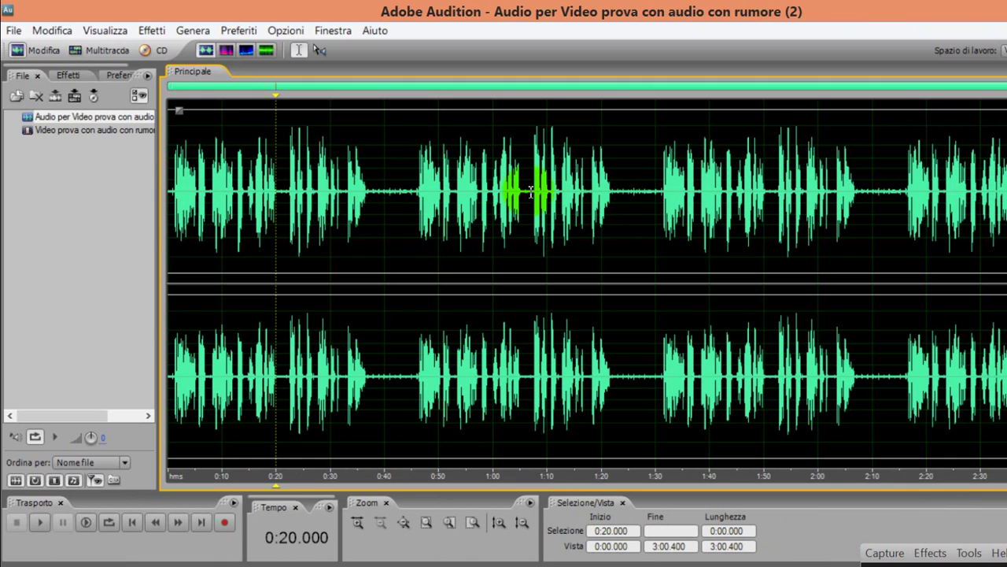
left_click(366, 331)
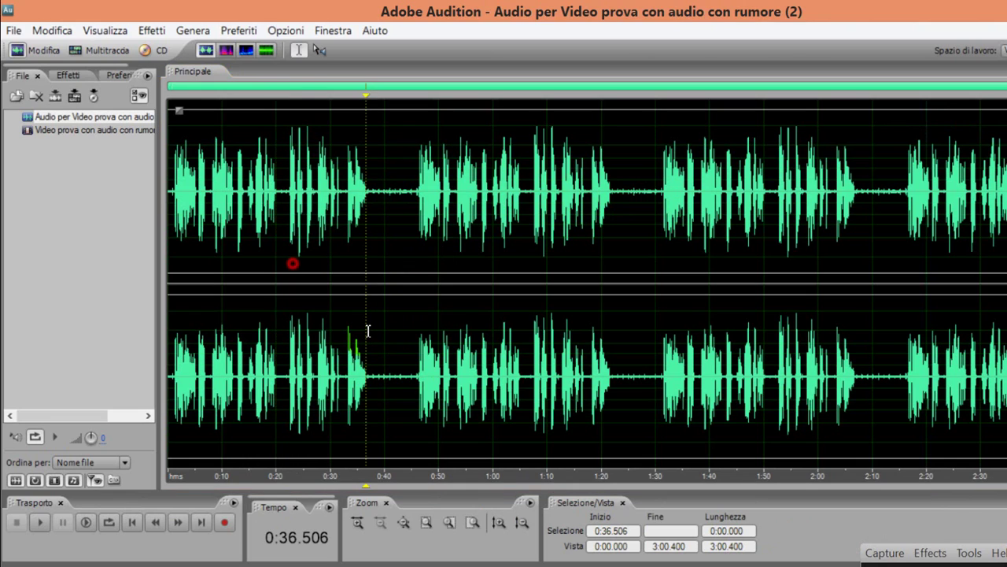
left_click_drag(372, 334, 413, 336)
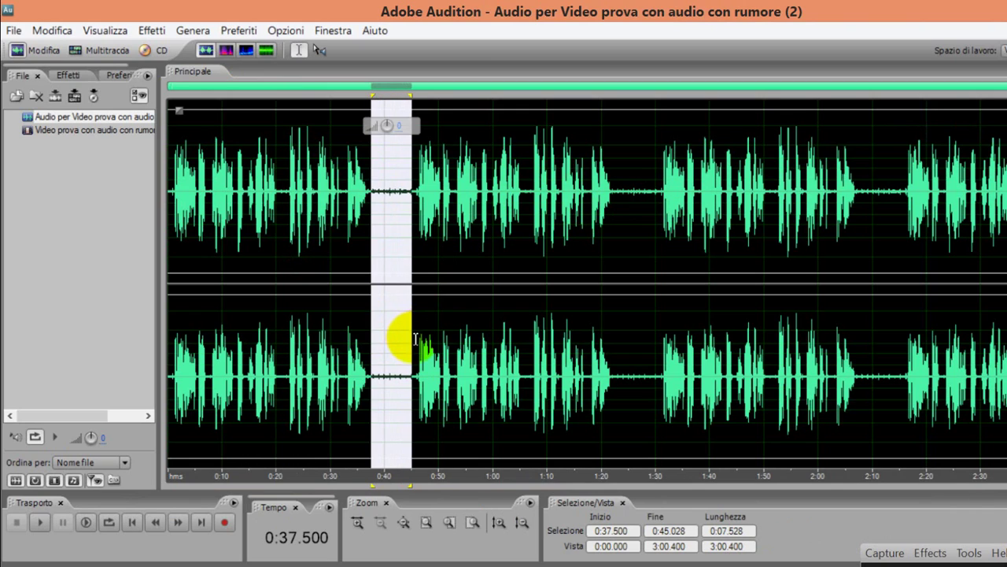
Capture a noise profile from the selected stretch and apply Riduzione rumore to the entire file with reduction level 100
left_click(153, 31)
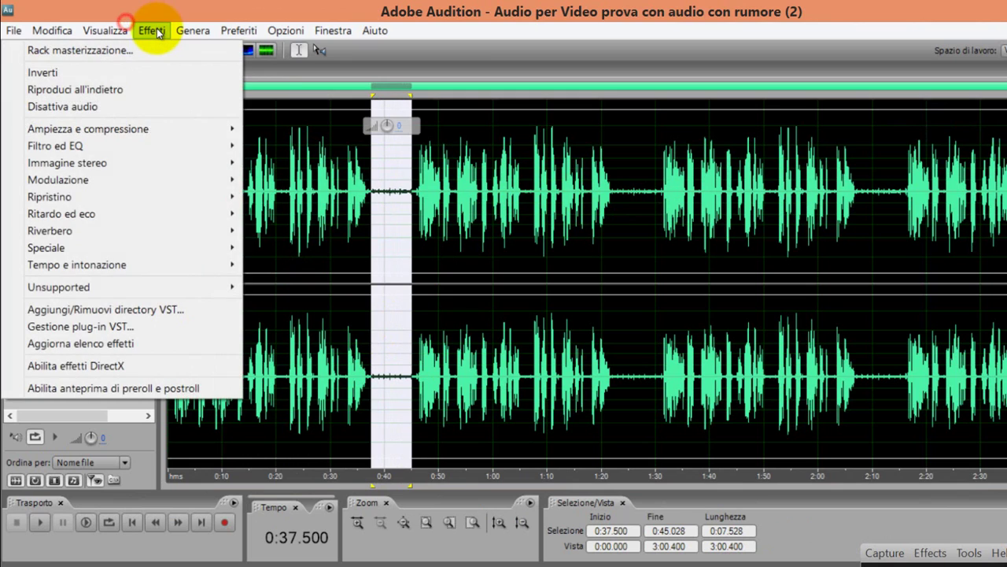
mouse_move(139, 200)
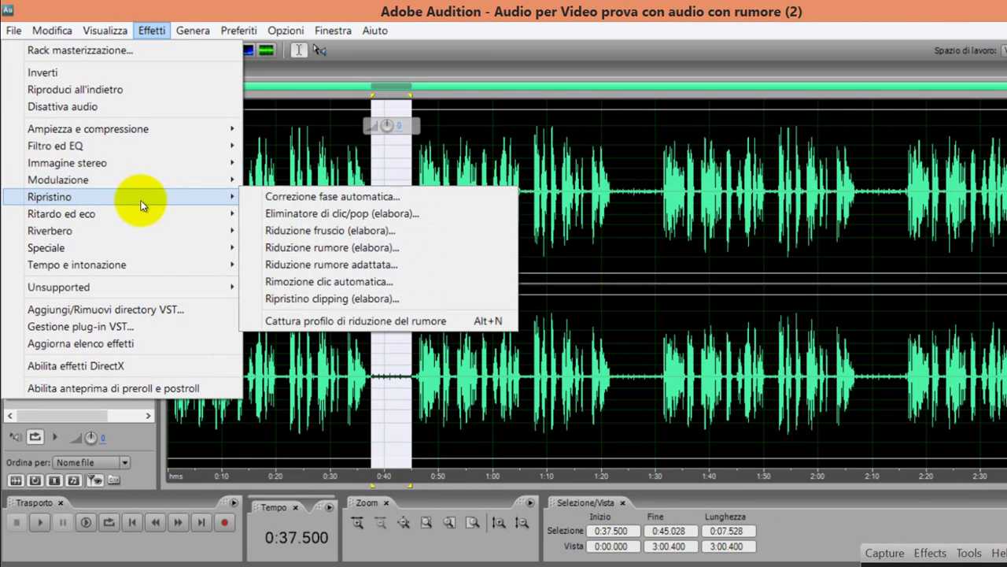
left_click(335, 249)
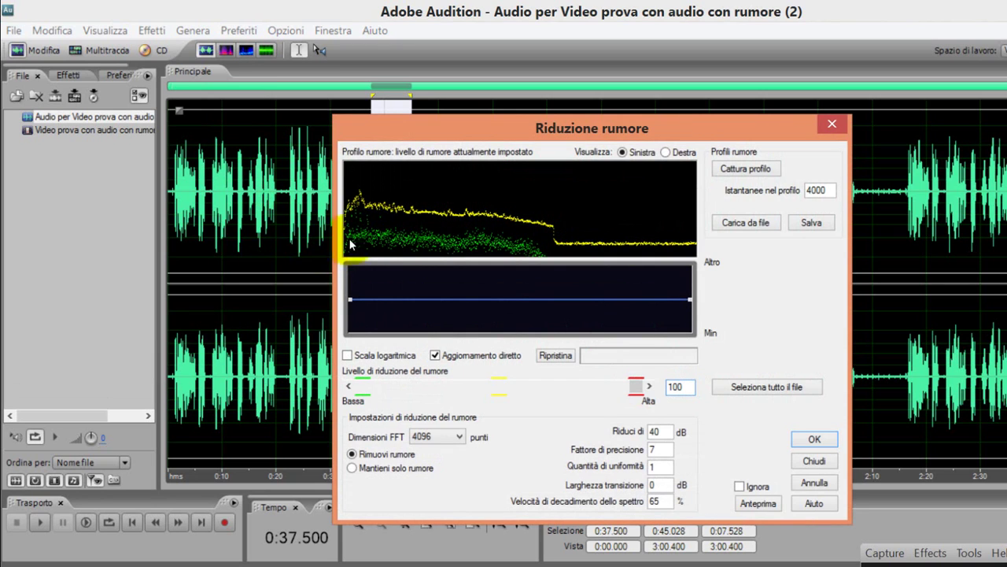
left_click(748, 168)
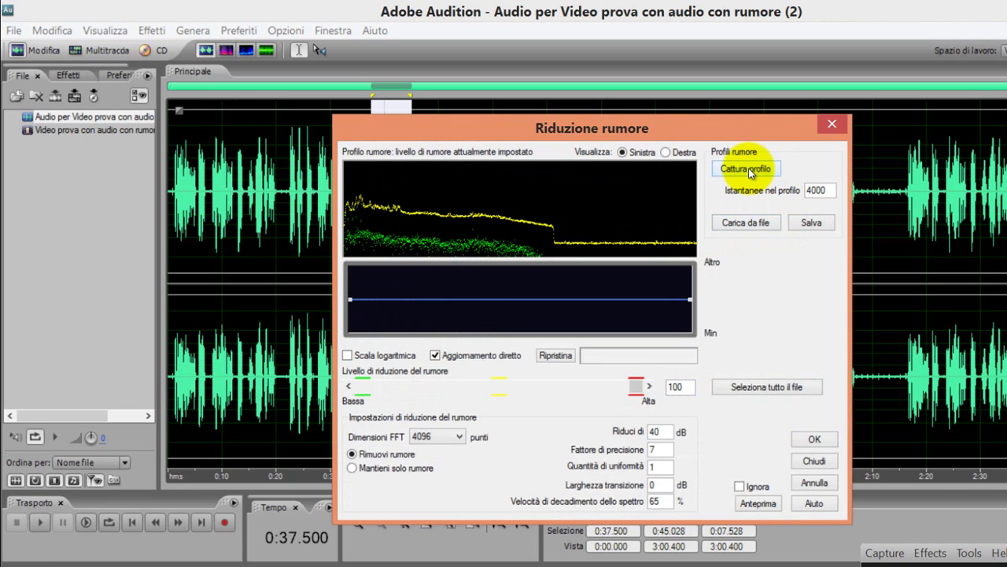
left_click(765, 389)
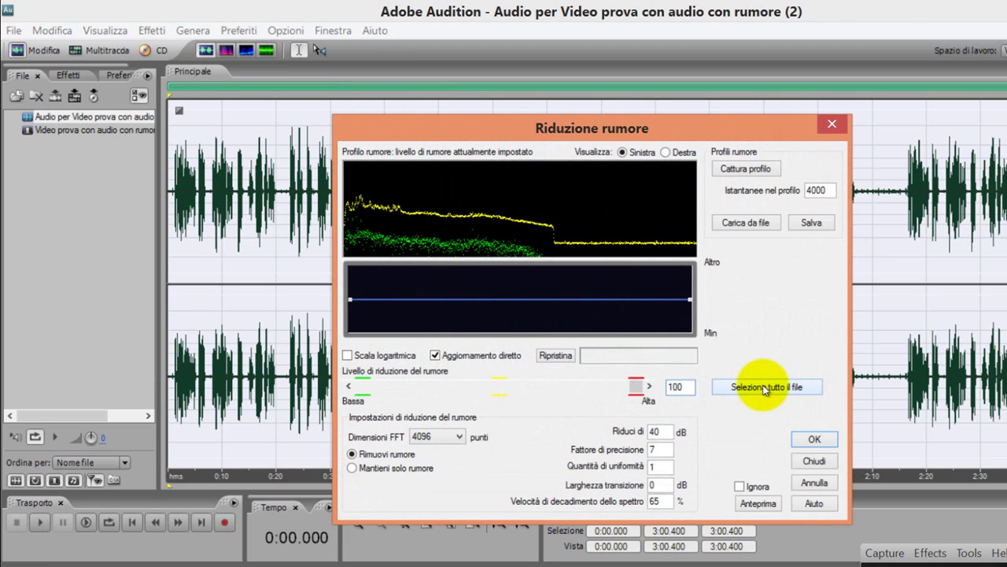
left_click(816, 440)
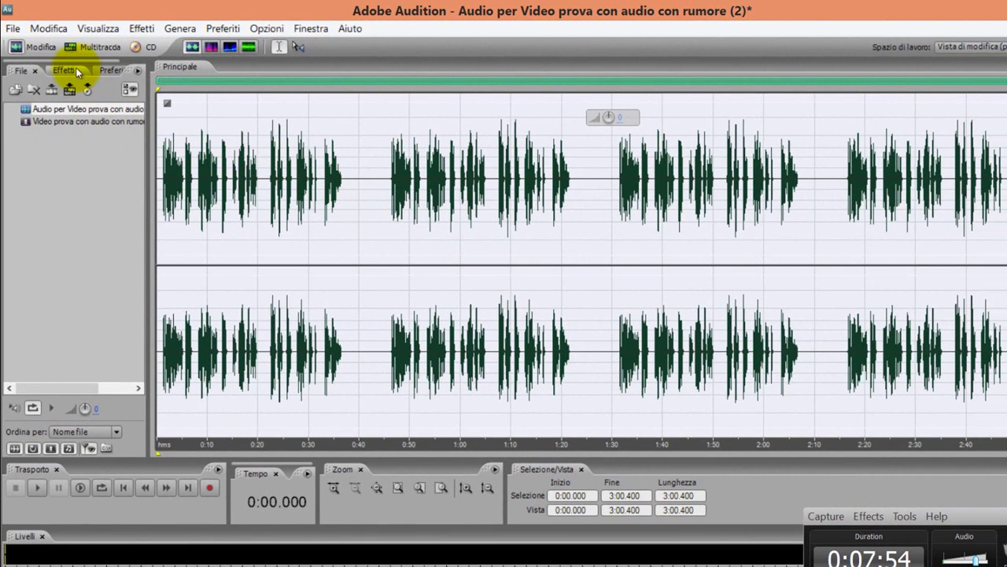
Return to the multitrack session and start a video export with the Windows Media Default settings
left_click(94, 48)
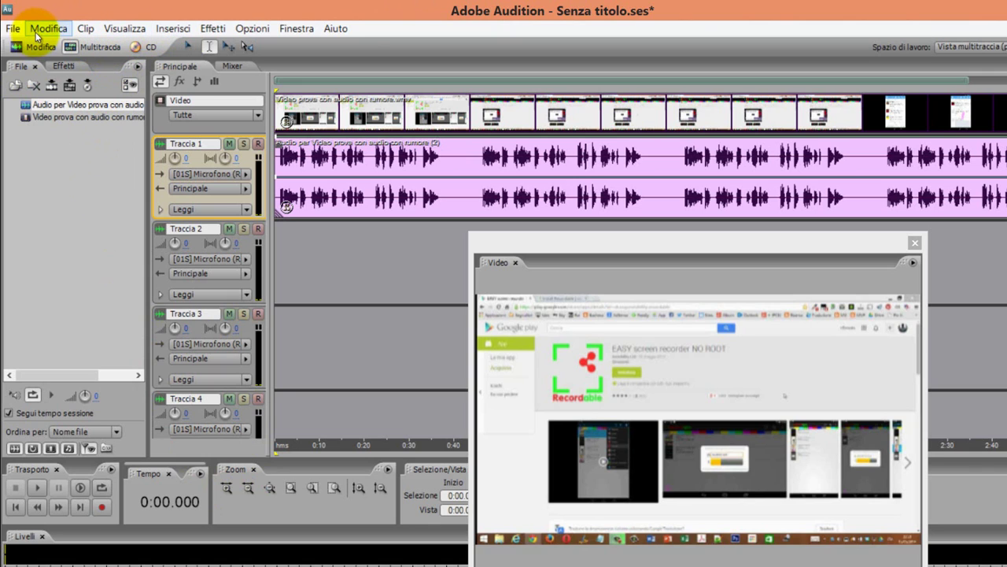
left_click(14, 31)
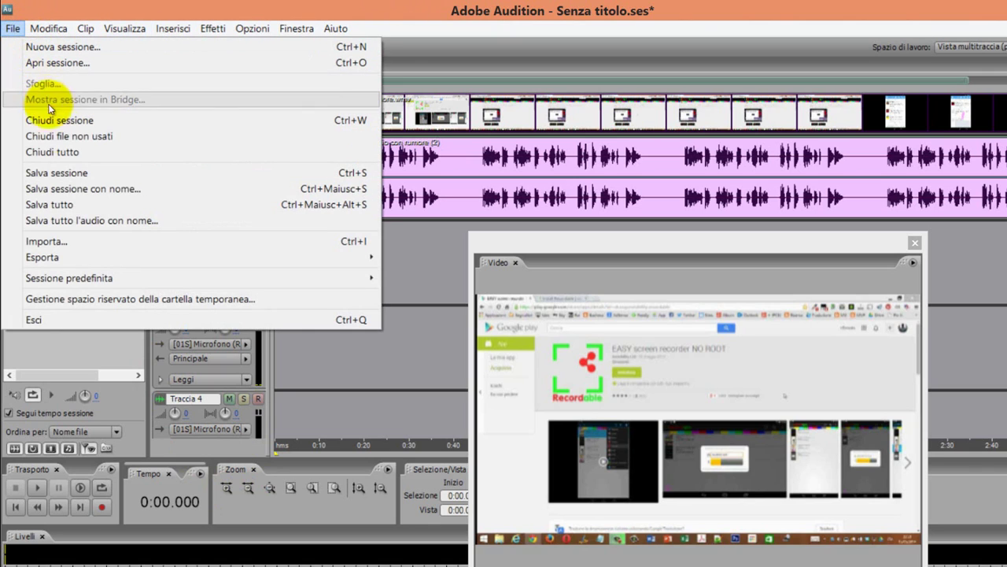
mouse_move(79, 258)
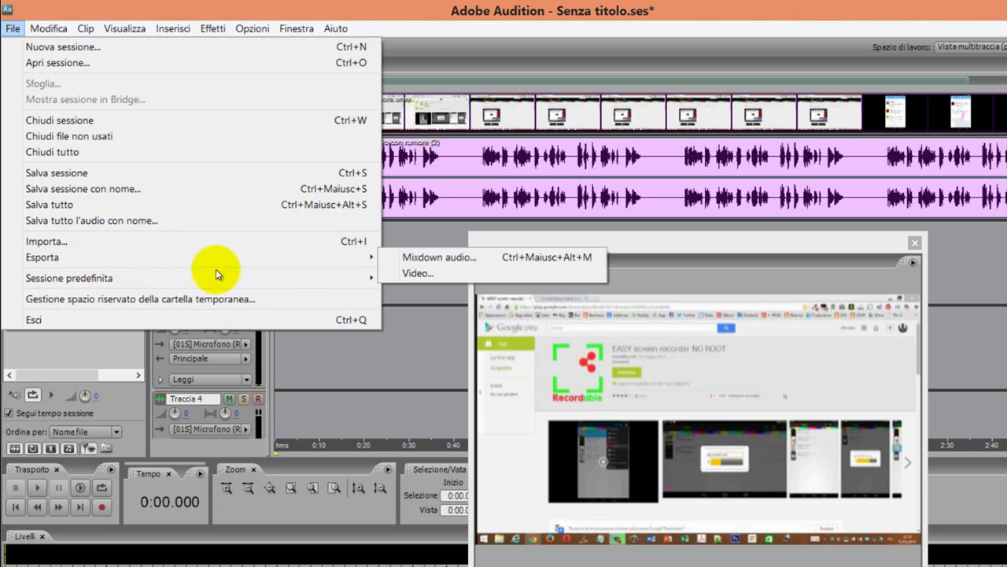
left_click(415, 273)
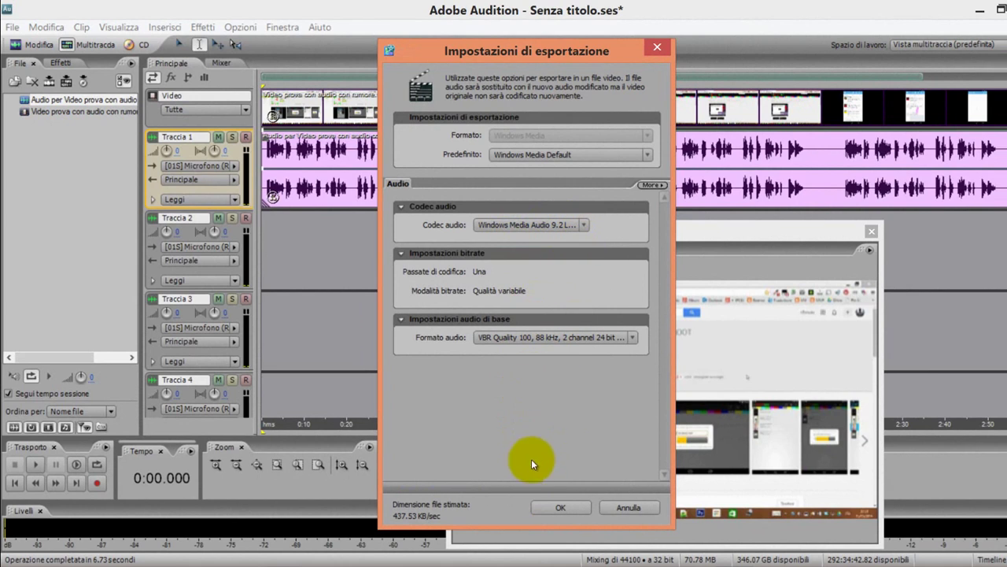
left_click(564, 507)
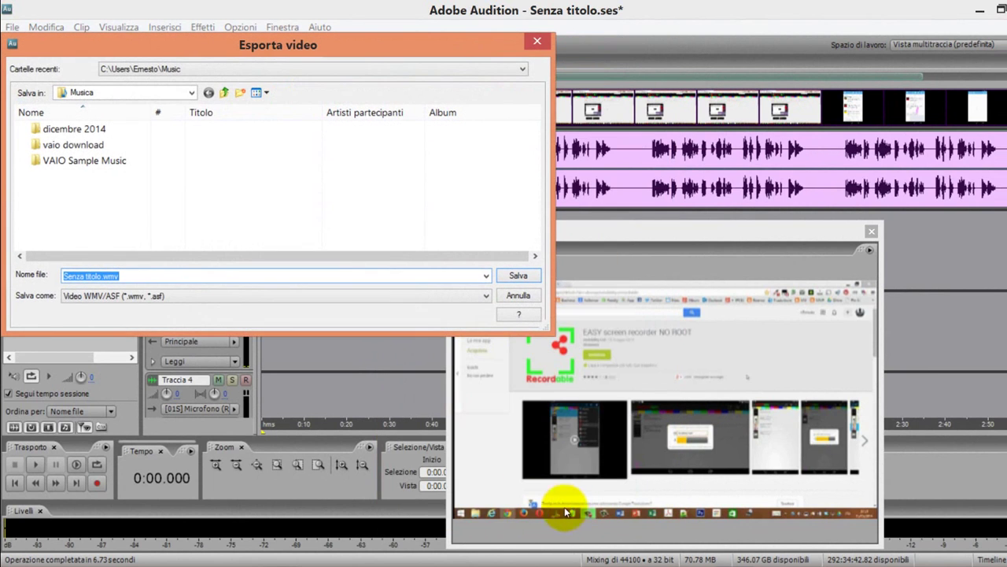
Save the exported video in the Downloads folder under the name "video senza rumore.wmv"
left_click(98, 277)
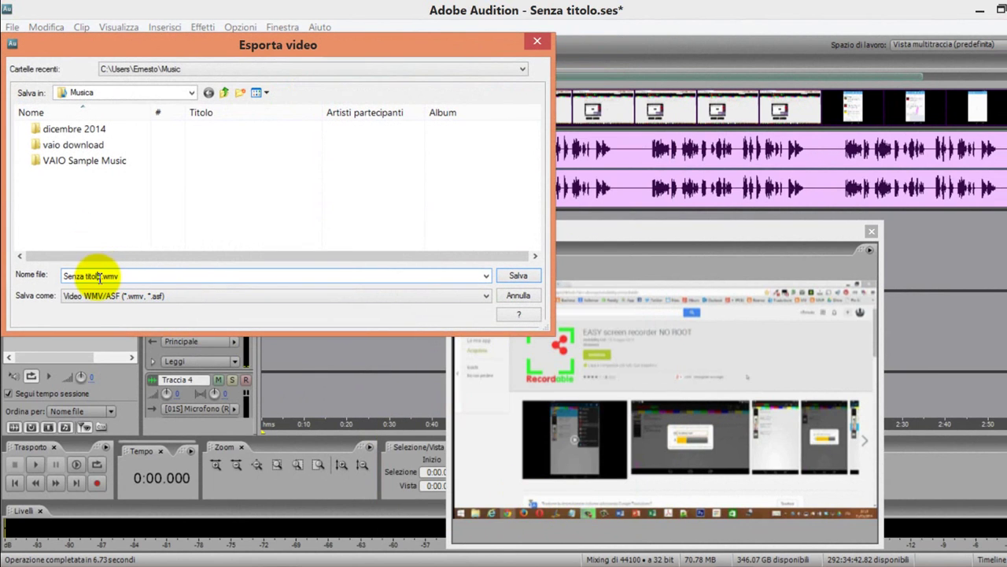
left_click_drag(101, 277, 63, 275)
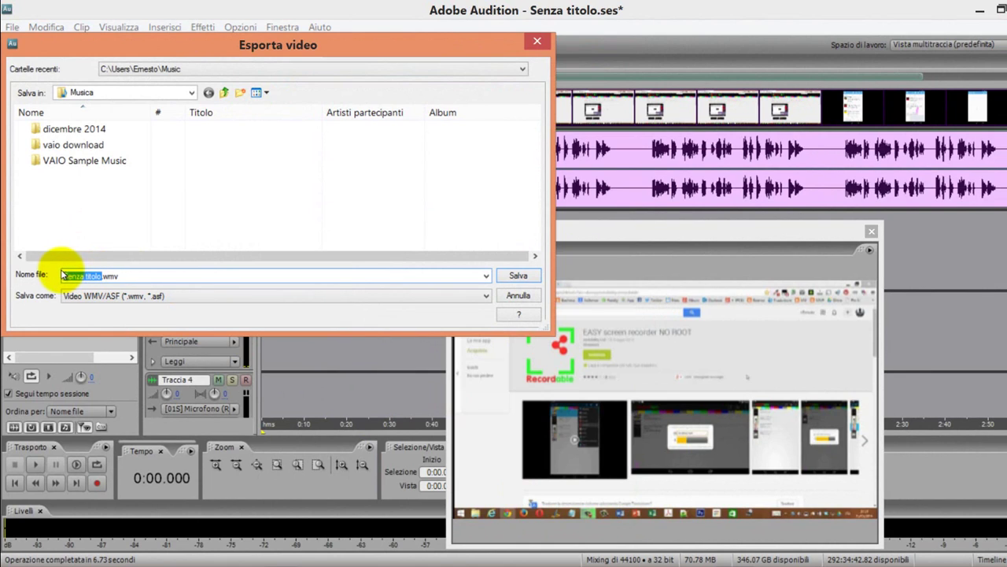
type("video s")
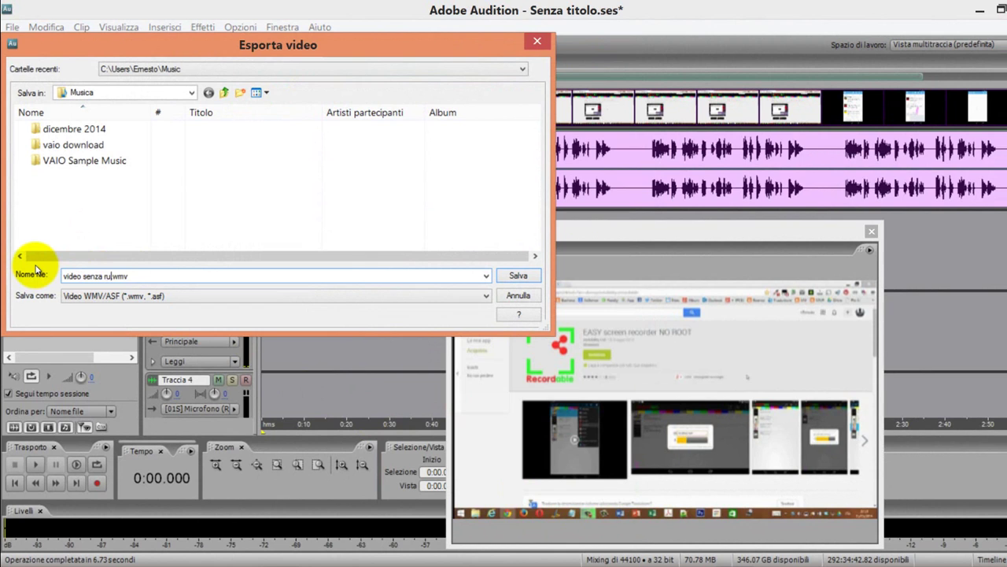
type("enza rumore")
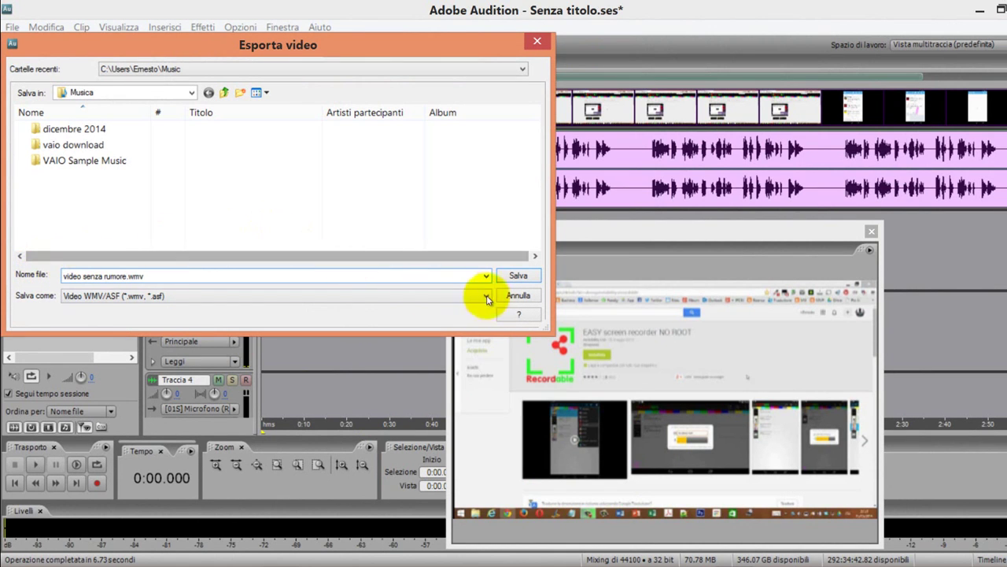
left_click(517, 277)
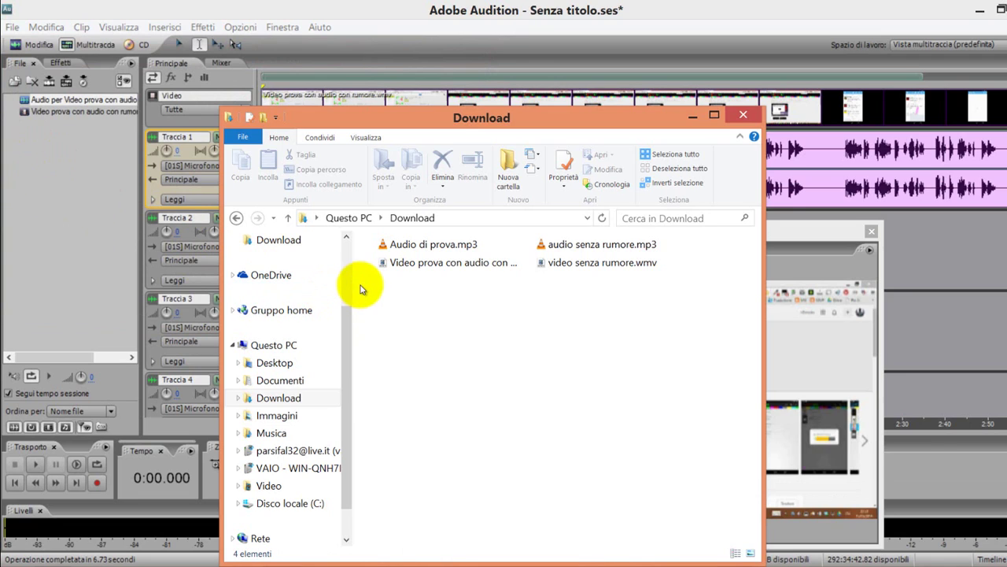
Switch to File Explorer, play "video senza rumore.wmv" from the Downloads folder to check its audio, and close the player
left_click(608, 266)
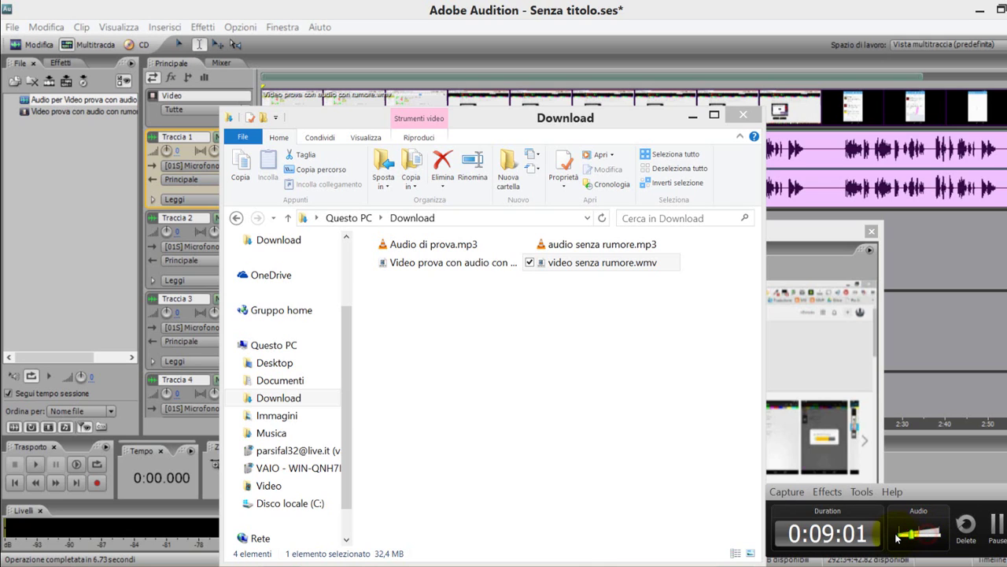
left_click(616, 266)
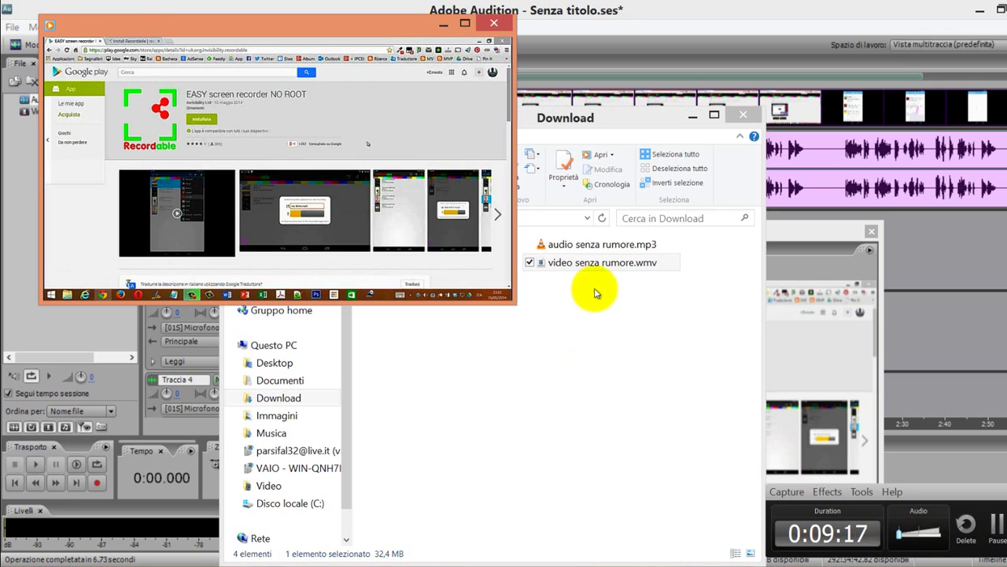
left_click(494, 24)
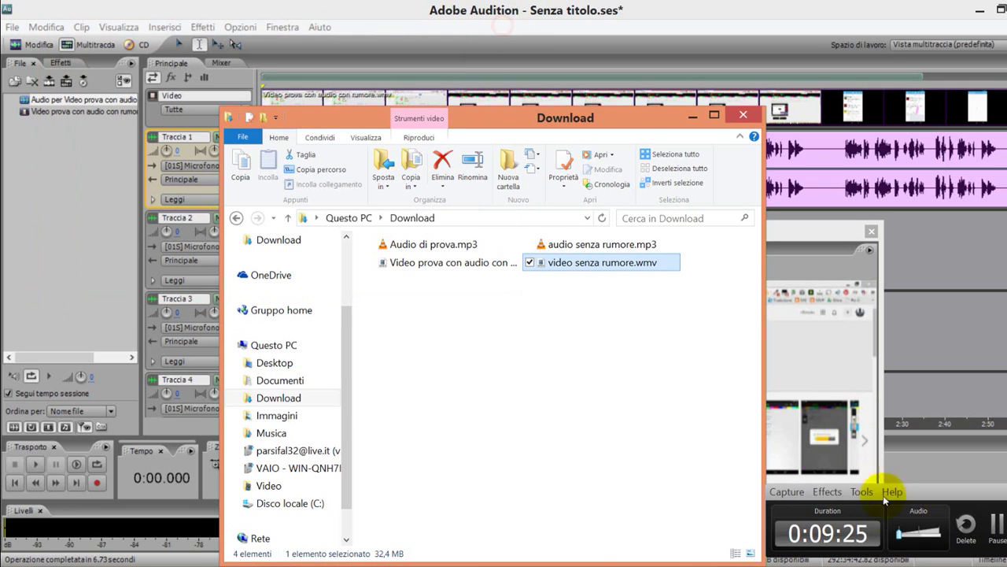
left_click(902, 546)
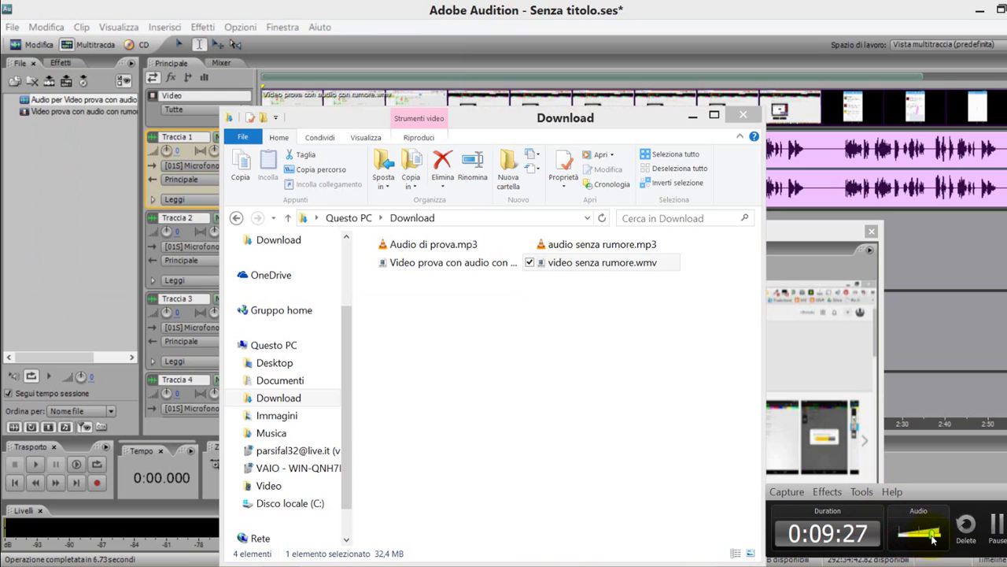